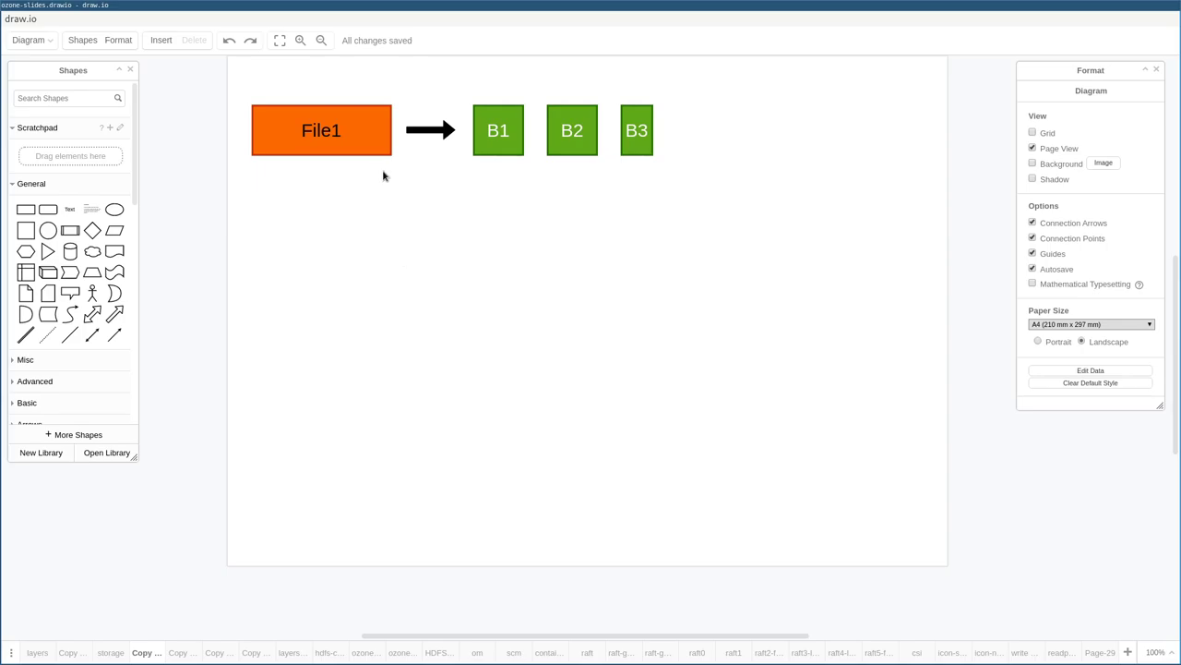
# Step: Hide the side panels and duplicate B1 twice and B2 and B3 once into overlapping stacks
pyautogui.click(112, 46)
pyautogui.click(84, 47)
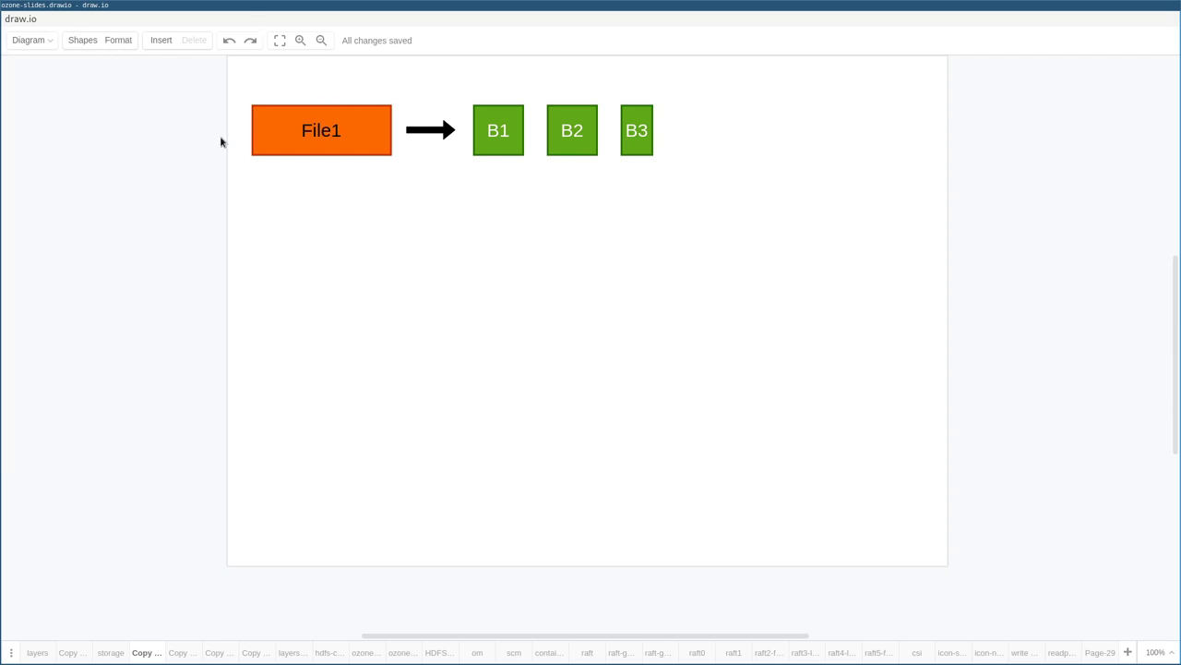
pyautogui.click(326, 134)
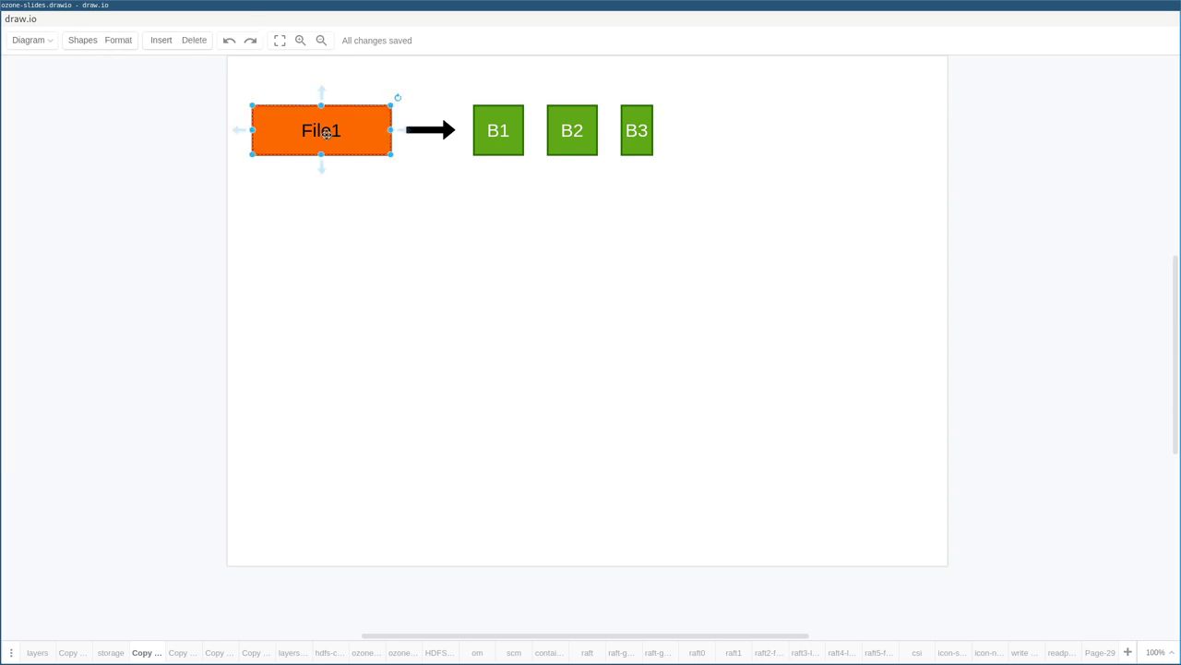
pyautogui.click(514, 130)
pyautogui.hotkey('ctrl', 'd')
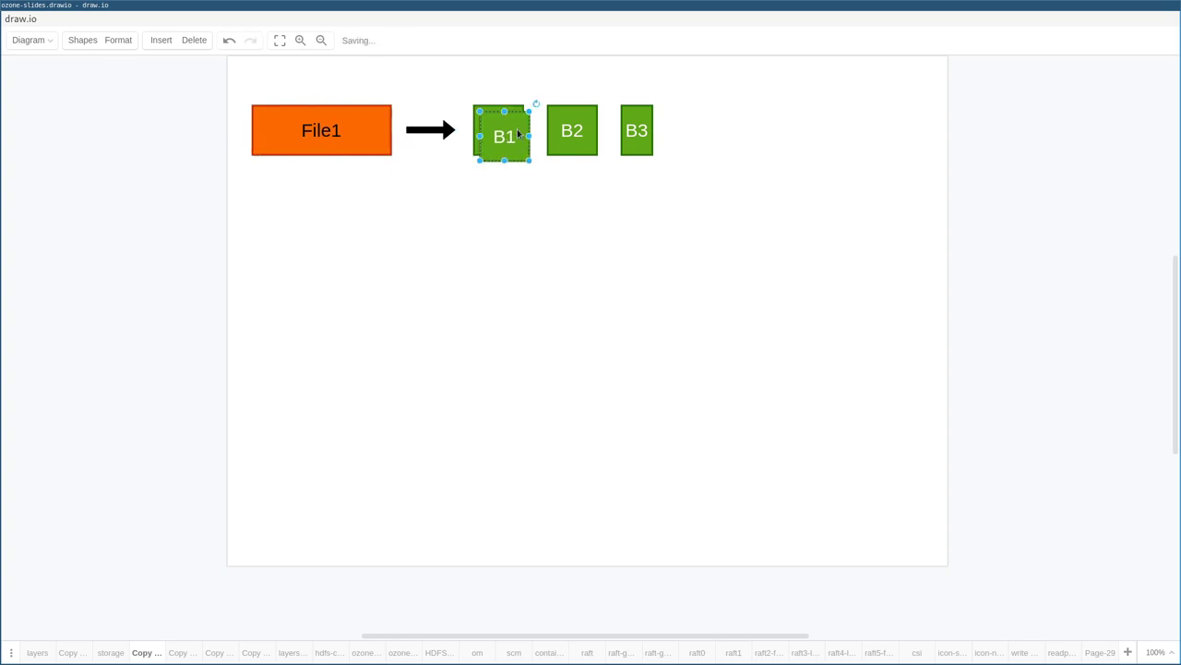
pyautogui.hotkey('ctrl', 'd')
pyautogui.click(579, 134)
pyautogui.hotkey('ctrl', 'd')
pyautogui.hotkey('ctrl', 'd')
pyautogui.click(637, 130)
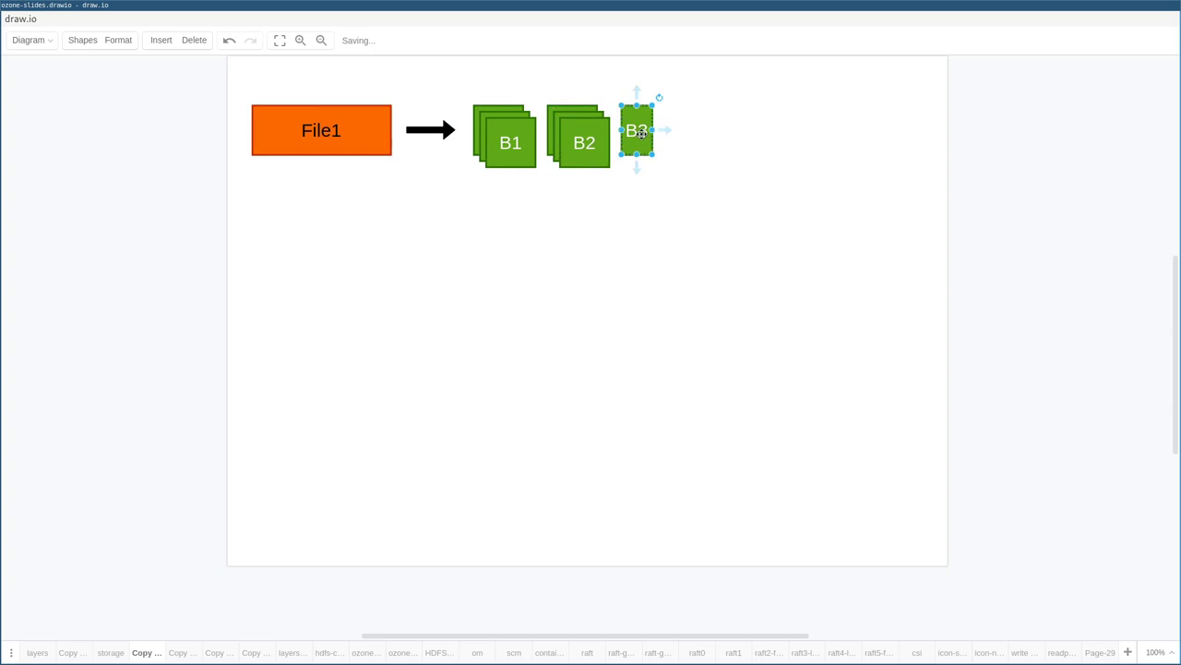
pyautogui.hotkey('ctrl', 'd')
pyautogui.hotkey('ctrl', 'd')
pyautogui.click(666, 209)
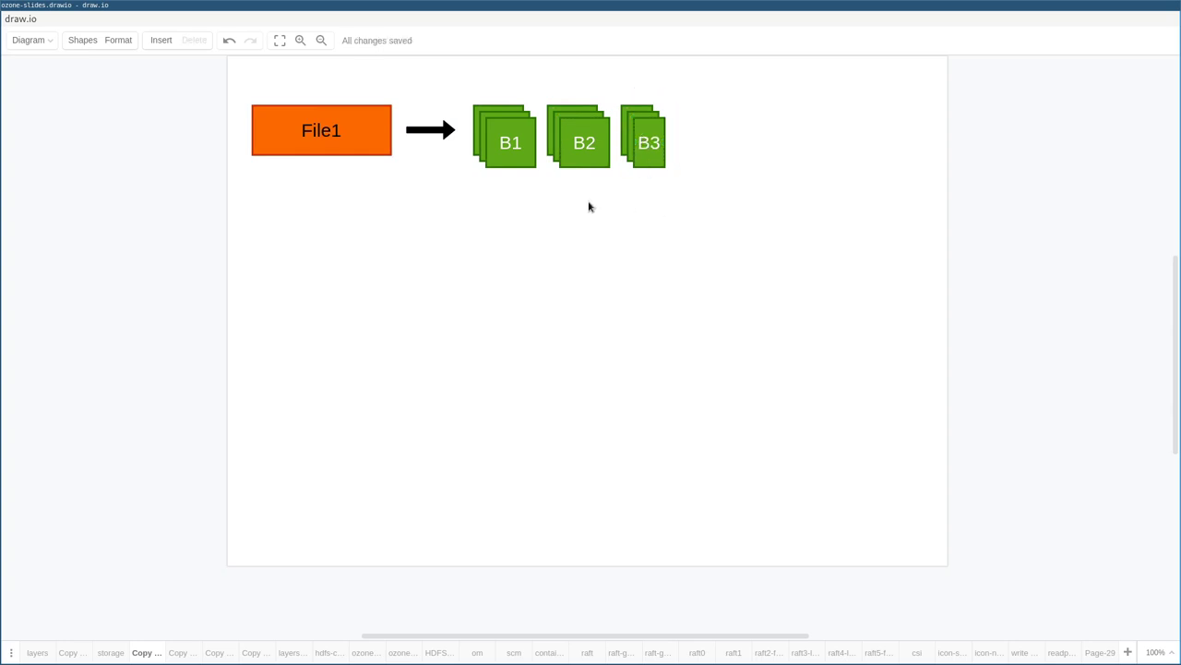
# Step: Try copying File1 below the top row, then delete the two stray narrow bars left behind
pyautogui.click(371, 144)
pyautogui.hotkey('ctrl', 'd')
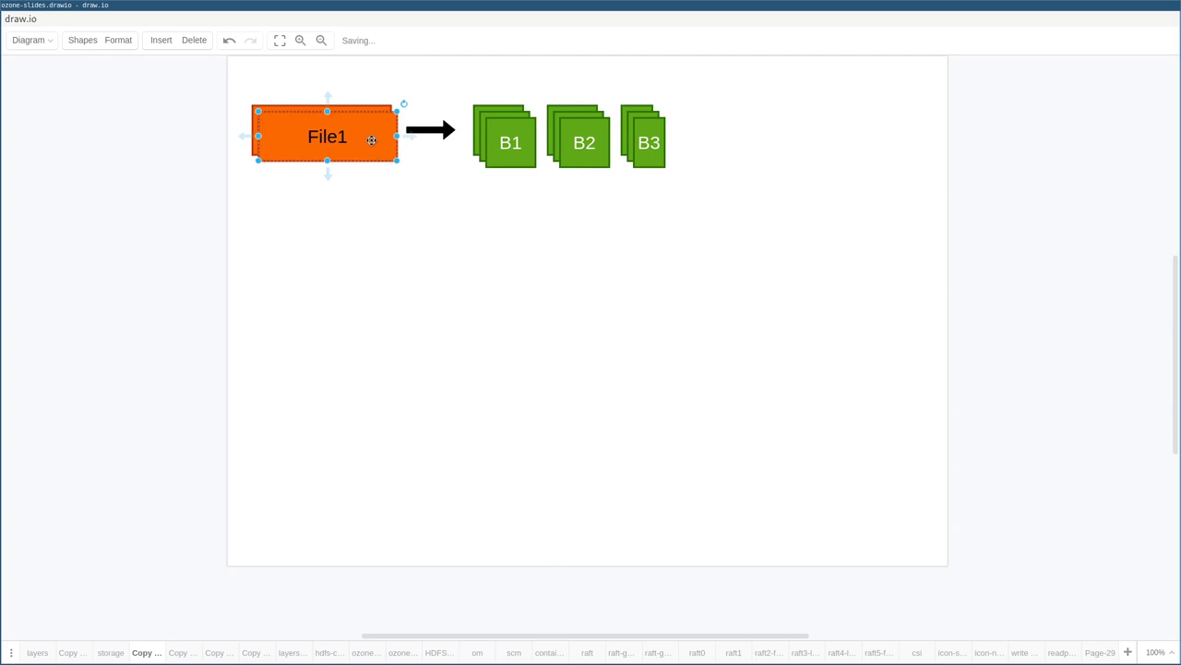
pyautogui.moveTo(371, 139); pyautogui.dragTo(265, 232)
pyautogui.press('Escape')
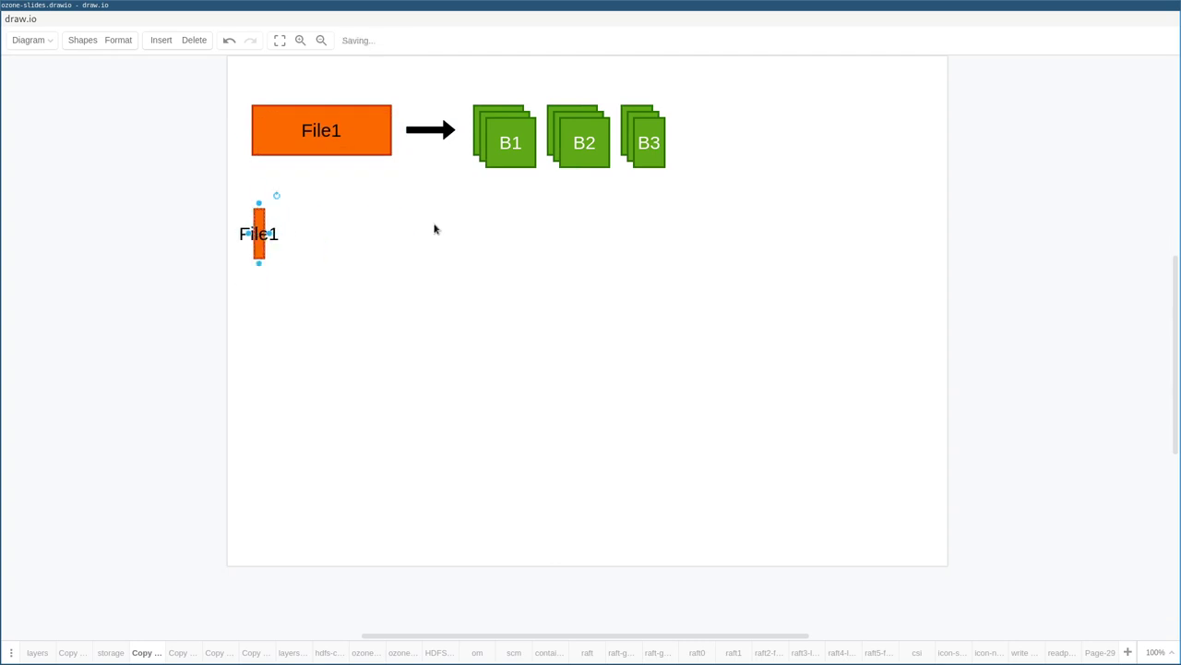
pyautogui.click(435, 229)
pyautogui.moveTo(649, 138); pyautogui.dragTo(326, 231)
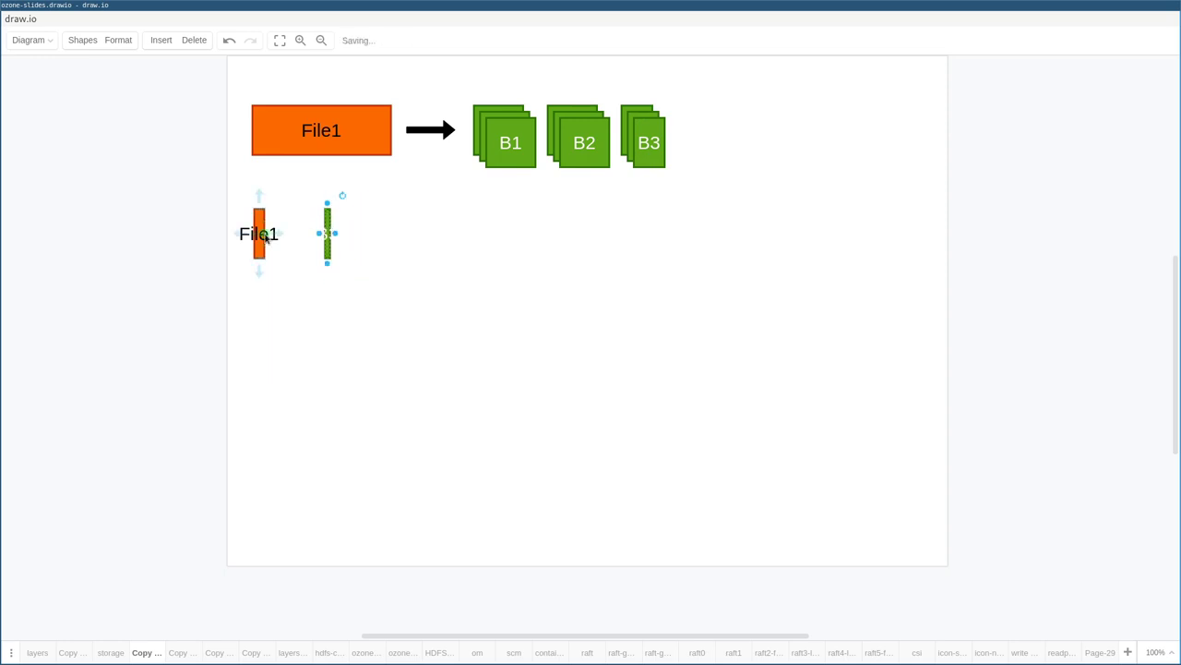
pyautogui.moveTo(206, 203); pyautogui.dragTo(446, 312)
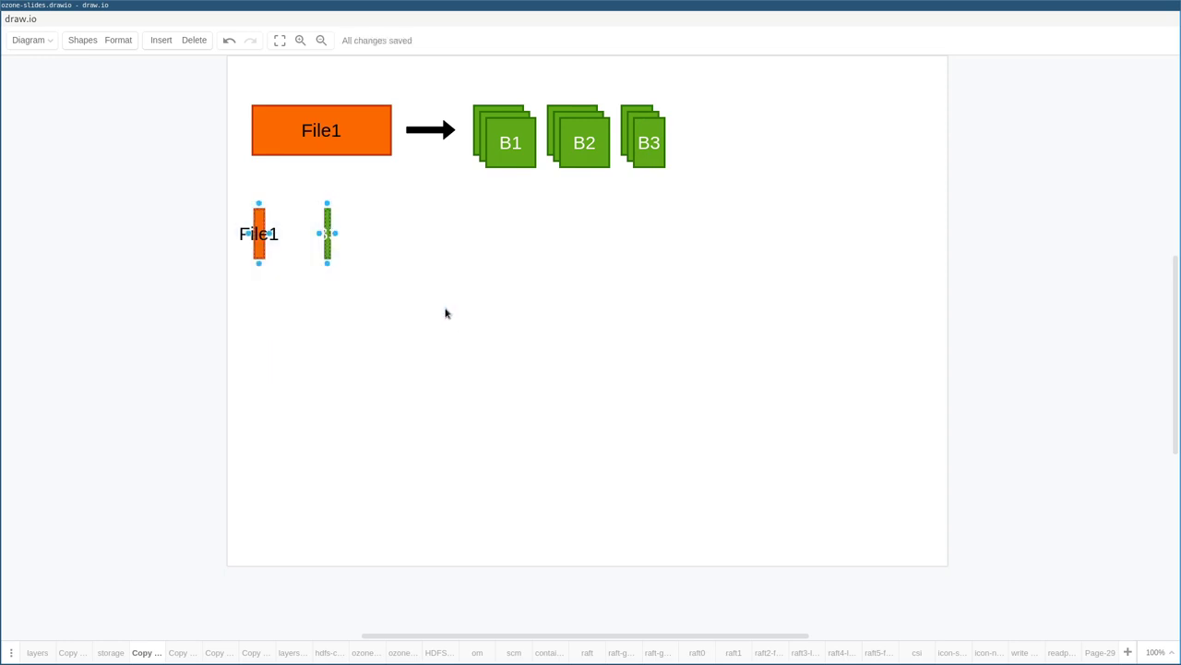
pyautogui.press('Delete')
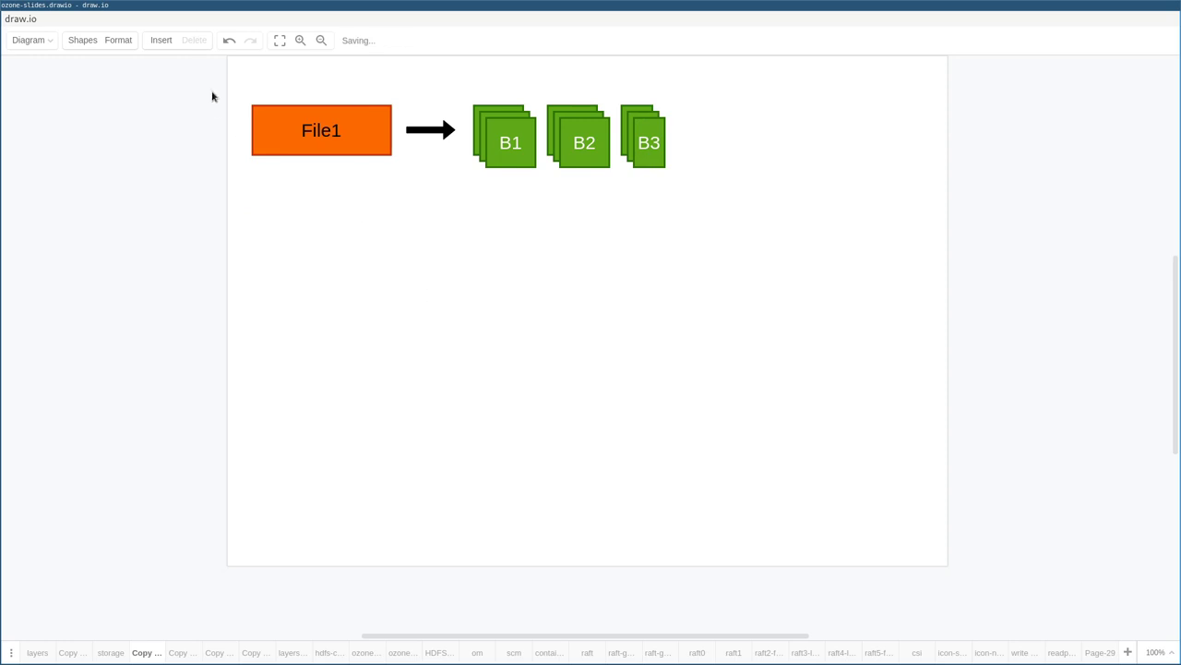
# Step: Copy the whole File1 row beneath itself and rename the copied box File2
pyautogui.moveTo(211, 95); pyautogui.dragTo(768, 197)
pyautogui.moveTo(340, 146); pyautogui.dragTo(338, 216)
pyautogui.click(350, 264)
pyautogui.doubleClick(322, 203)
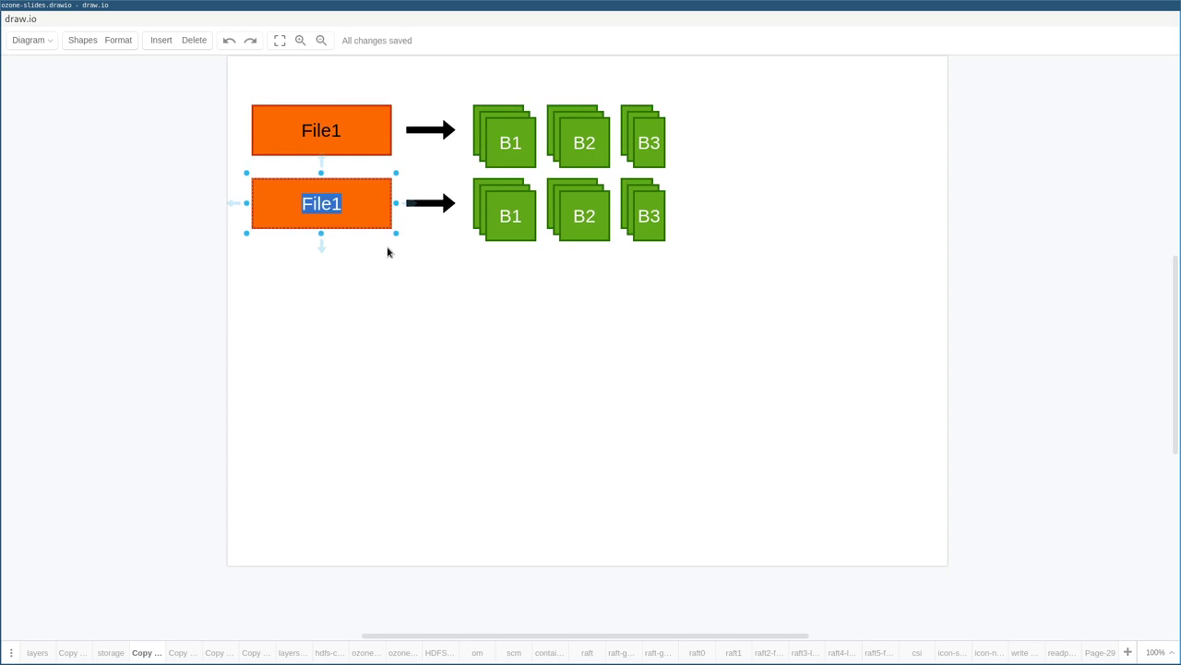
pyautogui.press('Right')
pyautogui.press('BackSpace')
pyautogui.write('2')
pyautogui.click(519, 298)
# Step: Relabel the lower row's blocks B4, B5 and B6
pyautogui.click(527, 231)
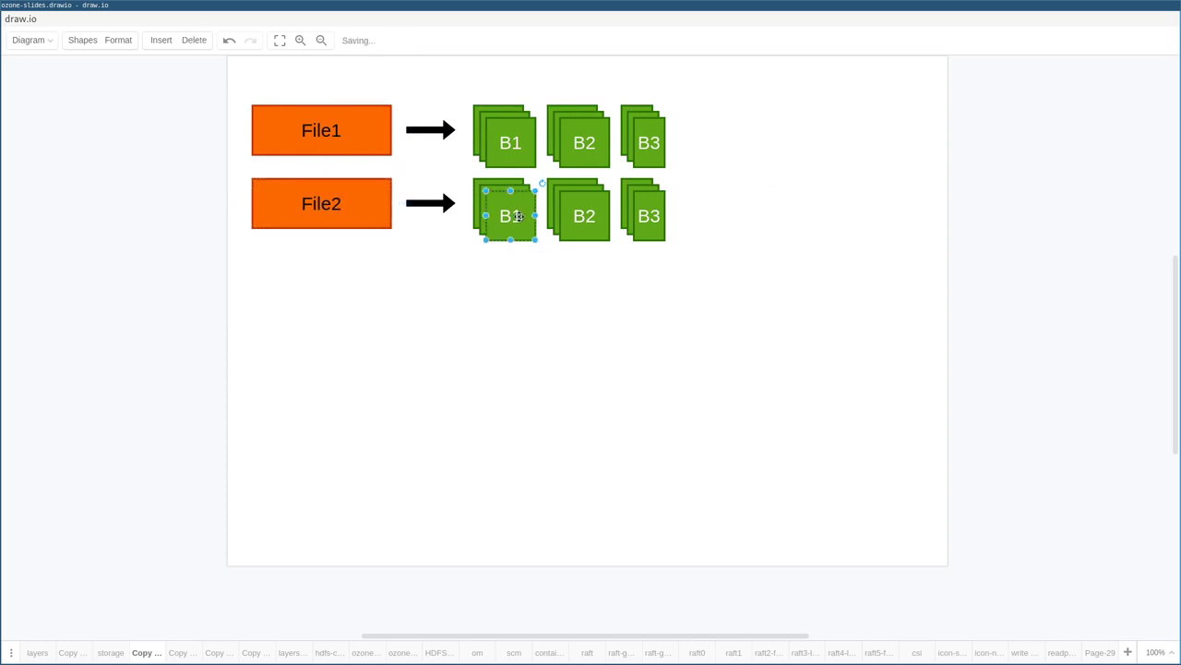
pyautogui.press('F2')
pyautogui.press('Right')
pyautogui.press('BackSpace')
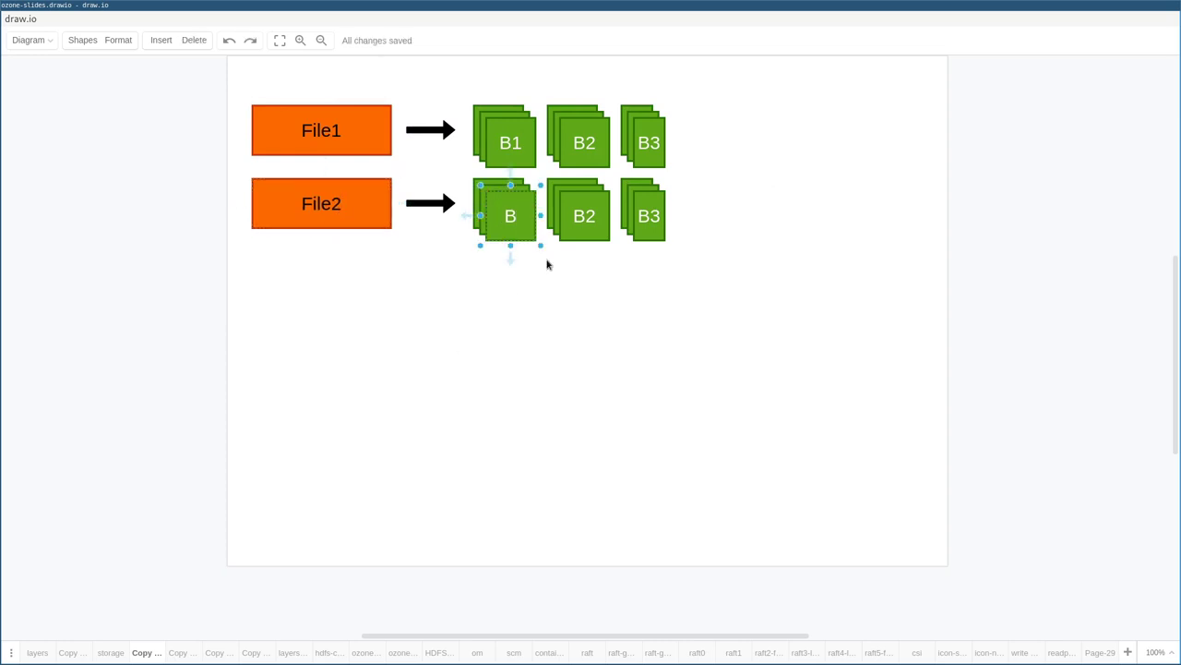
pyautogui.write('4')
pyautogui.click(582, 230)
pyautogui.press('F2')
pyautogui.write('B5')
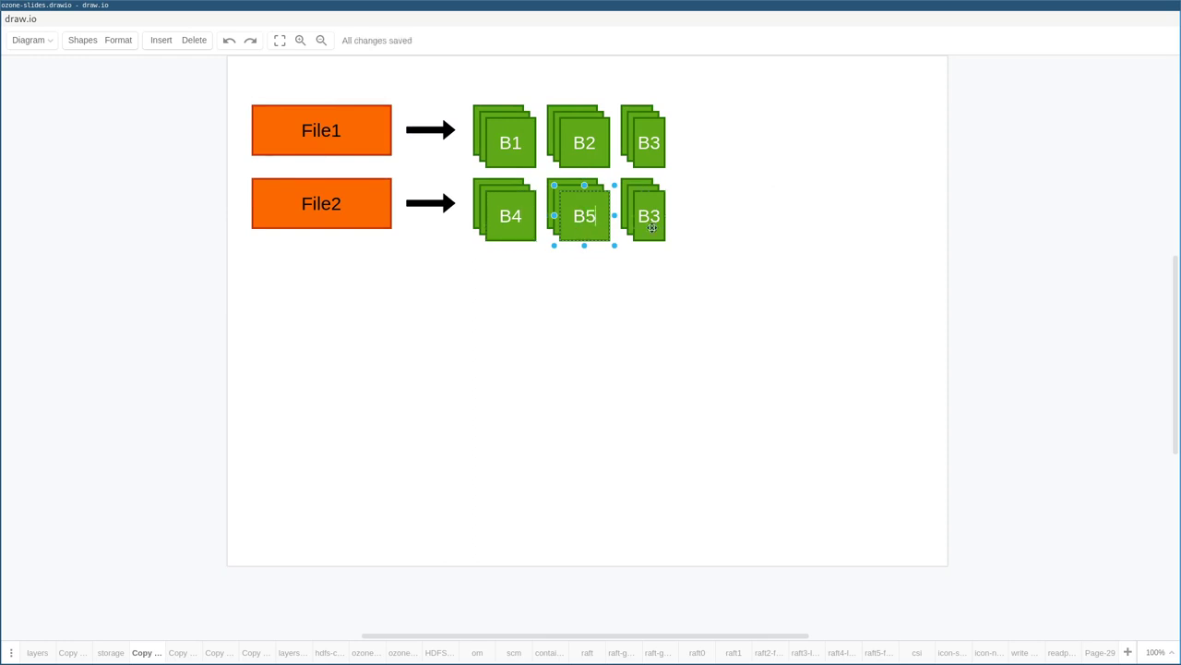
pyautogui.click(659, 231)
pyautogui.press('F2')
pyautogui.write('B6')
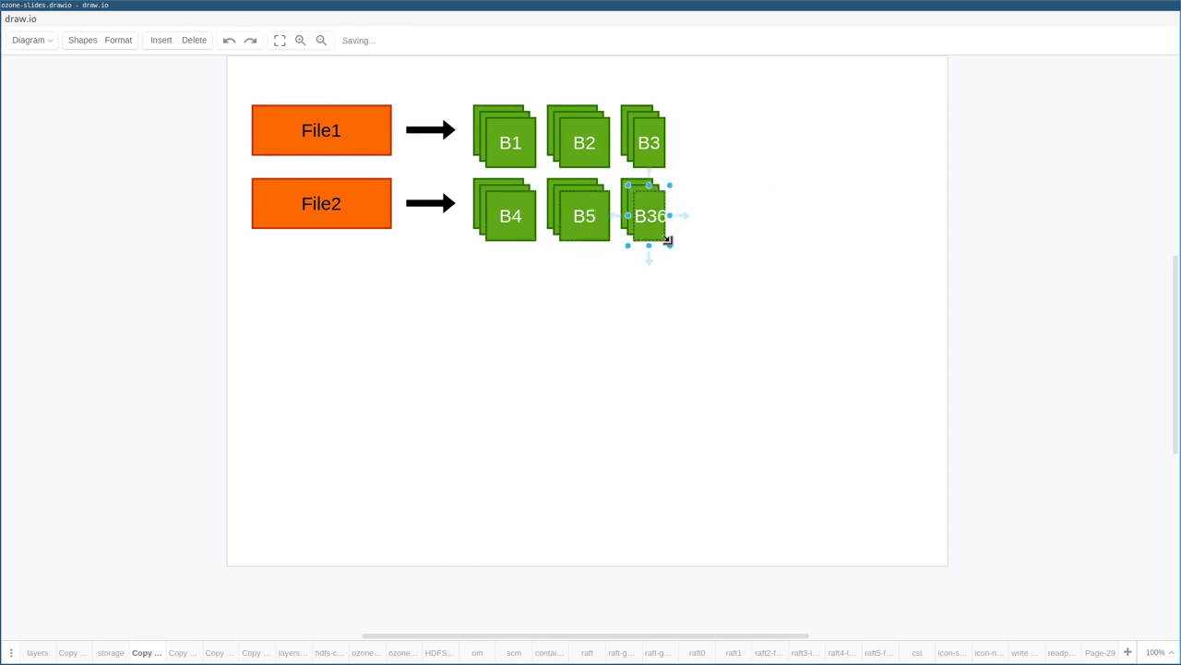
pyautogui.click(698, 283)
# Step: Copy File2 below itself and rename the copy File3
pyautogui.click(346, 206)
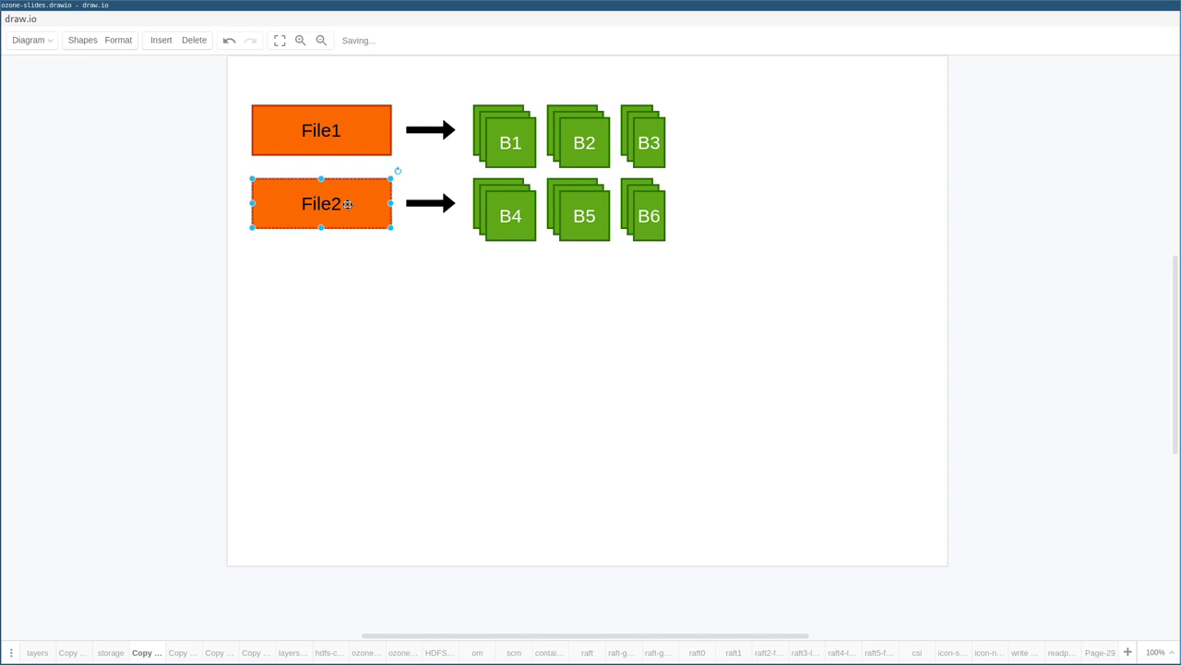
pyautogui.moveTo(346, 206); pyautogui.dragTo(342, 277)
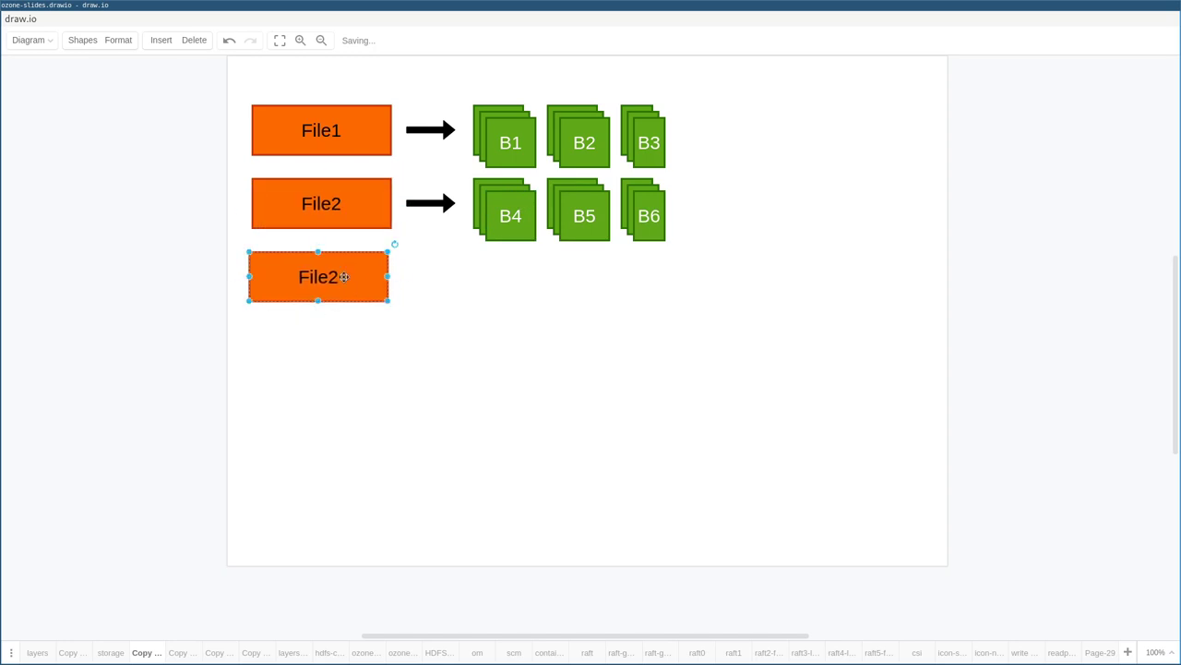
pyautogui.press('F2')
pyautogui.write('File3')
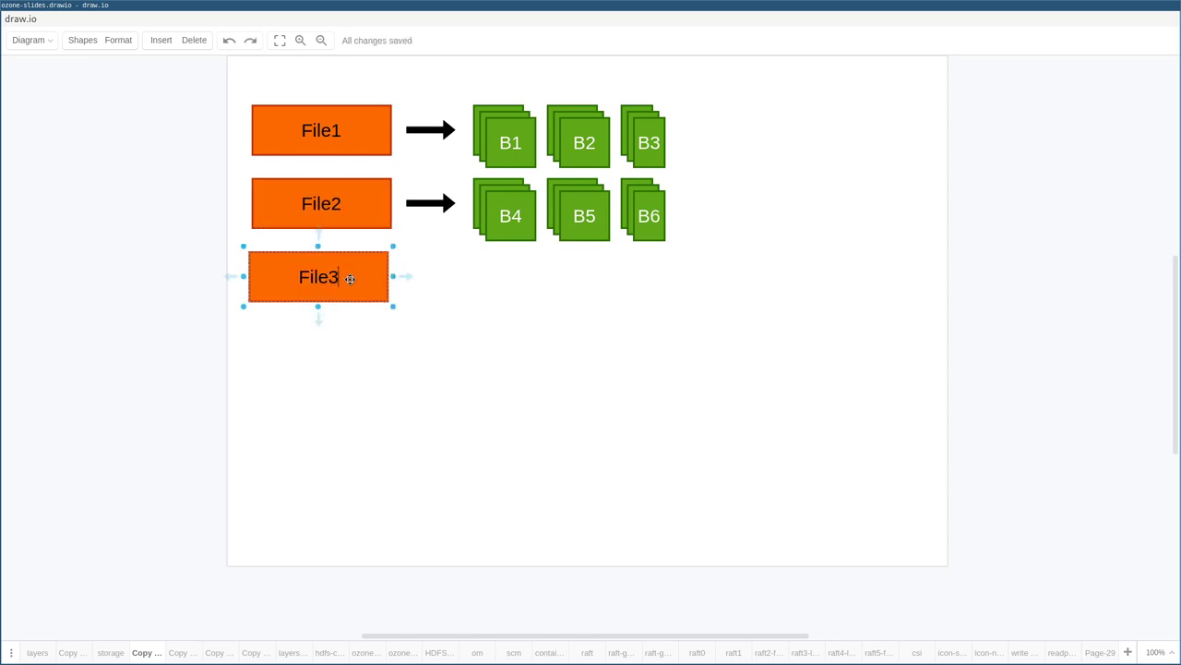
pyautogui.click(474, 351)
# Step: Delete the front B2 square and duplicate the front B4 square
pyautogui.click(496, 151)
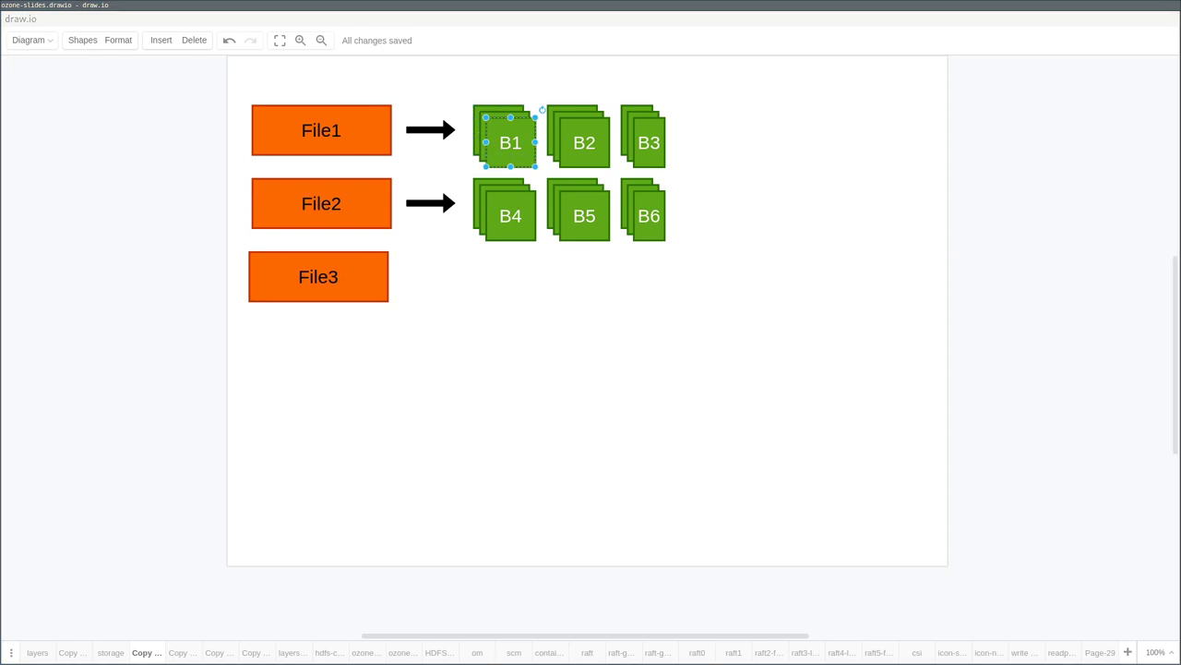
pyautogui.click(90, 42)
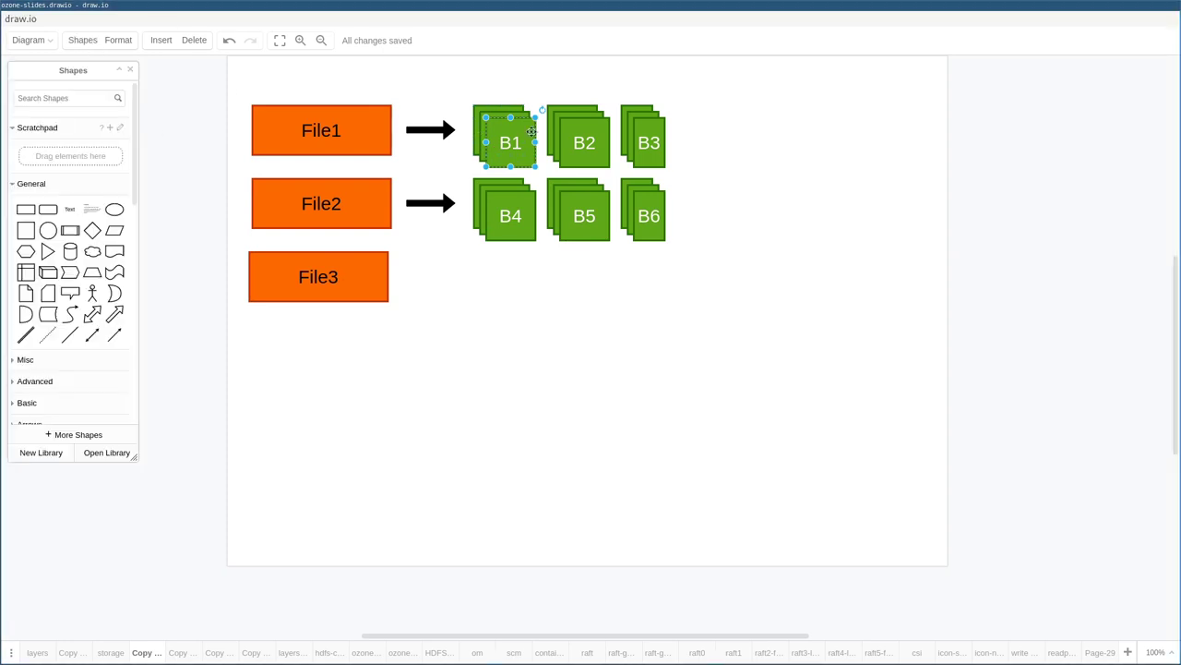
pyautogui.moveTo(459, 94); pyautogui.dragTo(546, 177)
pyautogui.click(580, 148)
pyautogui.press('Delete')
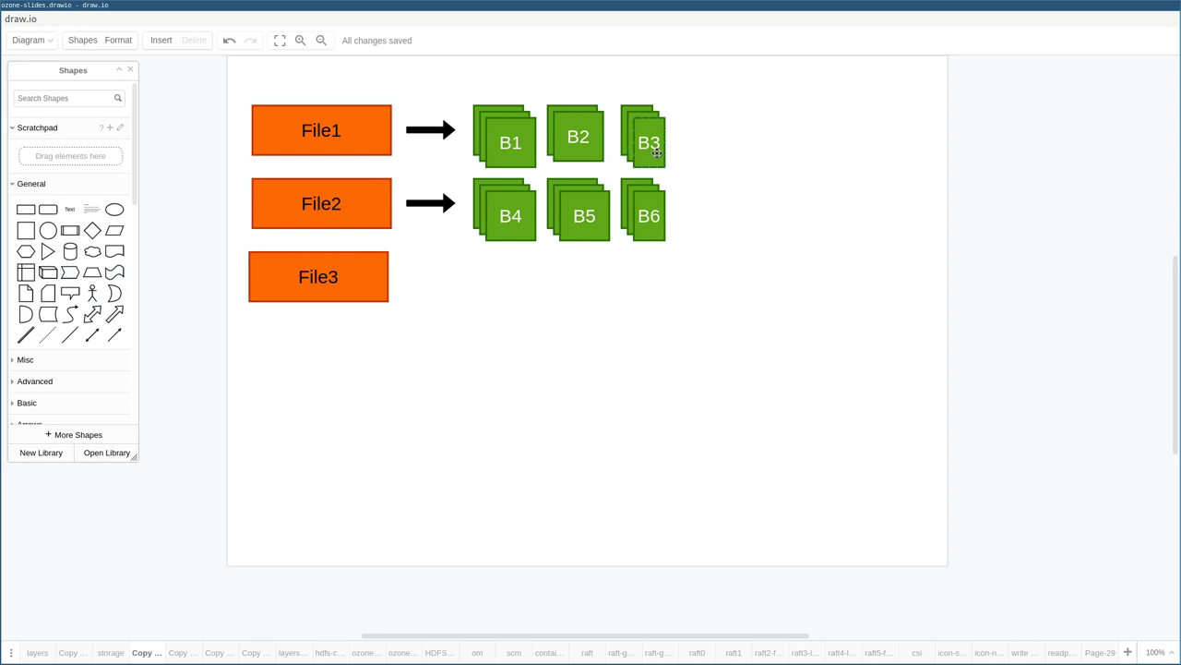
pyautogui.click(512, 217)
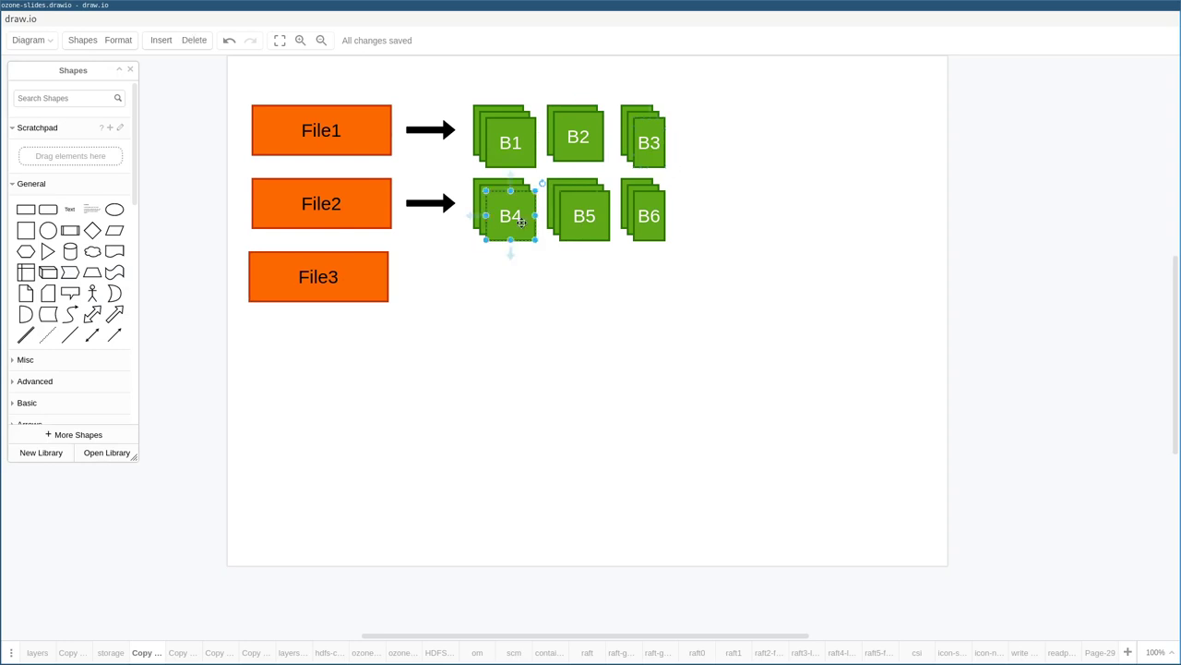
pyautogui.hotkey('ctrl', 'd')
pyautogui.click(545, 304)
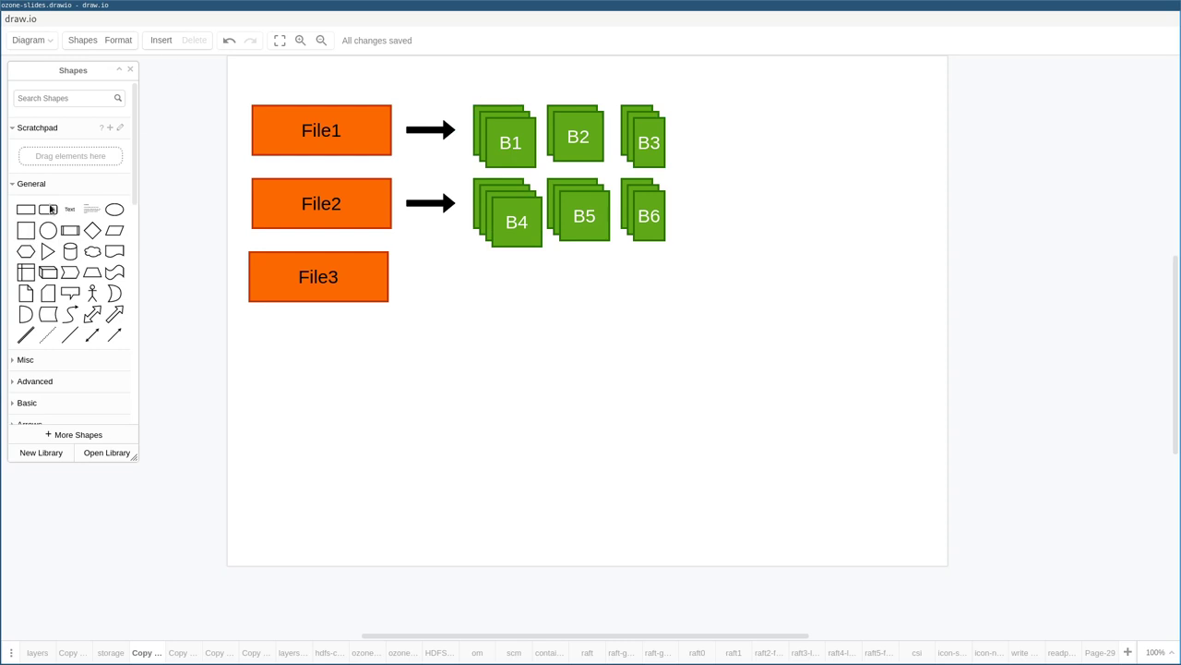
# Step: Add a square enclosing all B stacks, send it to the back and label it 'Container 1'
pyautogui.click(26, 236)
pyautogui.moveTo(273, 342); pyautogui.dragTo(749, 538)
pyautogui.moveTo(669, 451); pyautogui.dragTo(620, 246)
pyautogui.hotkey('ctrl', 'shift', 'b')
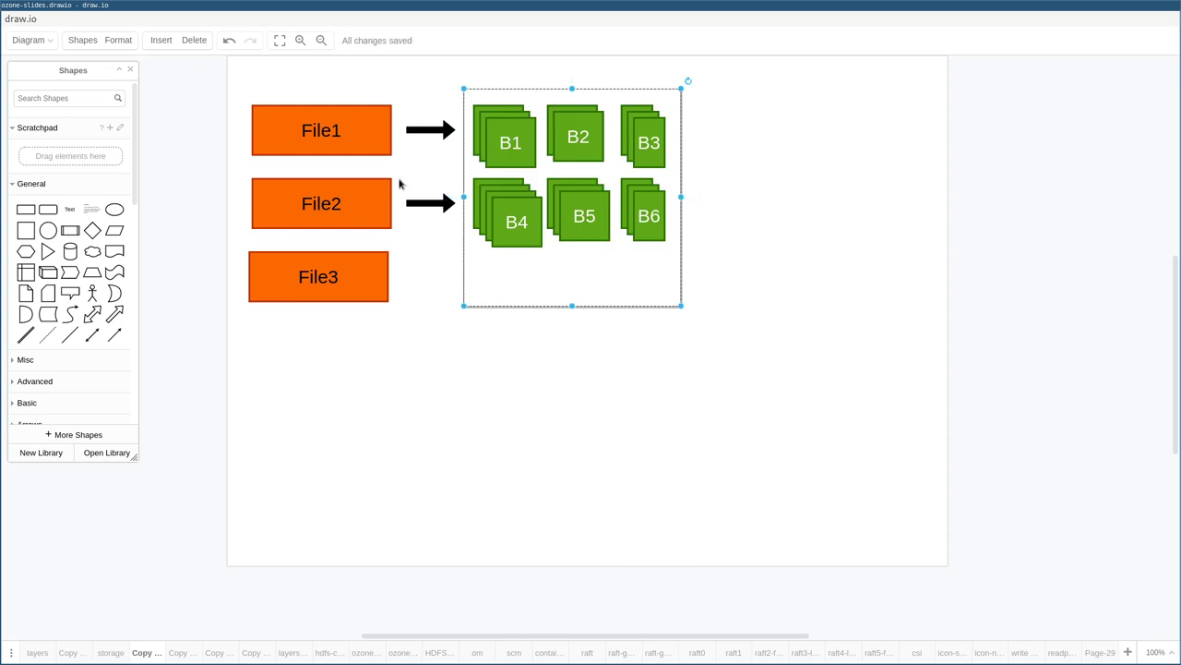
pyautogui.click(537, 259)
pyautogui.write('Container 1')
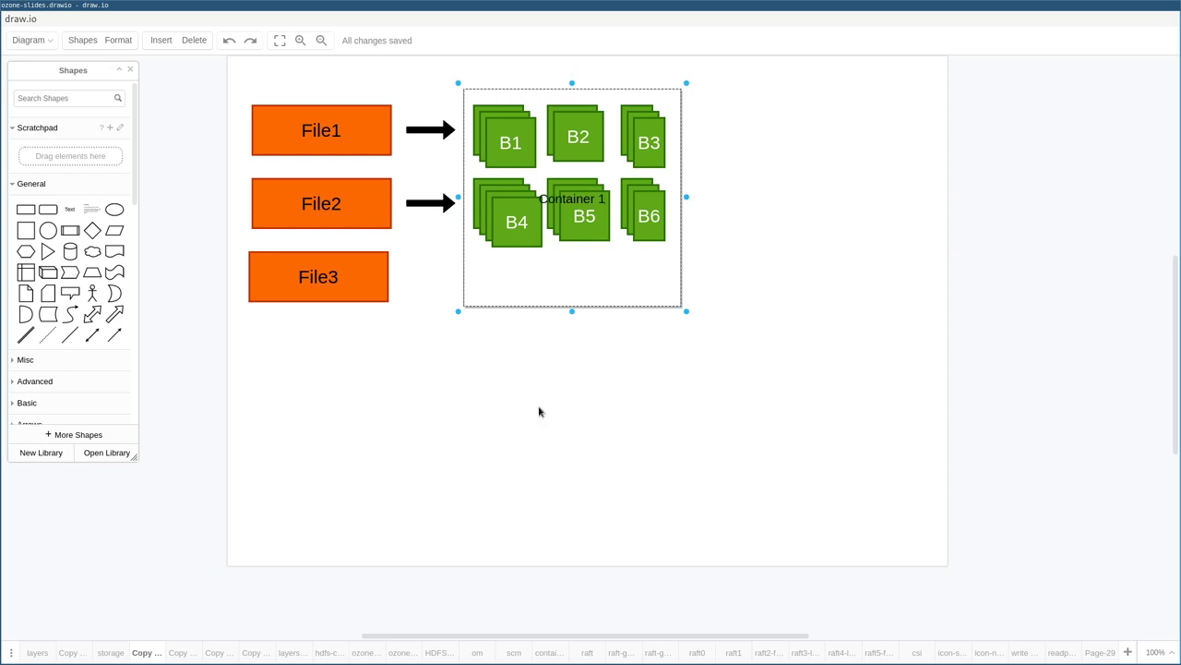
pyautogui.press('Escape')
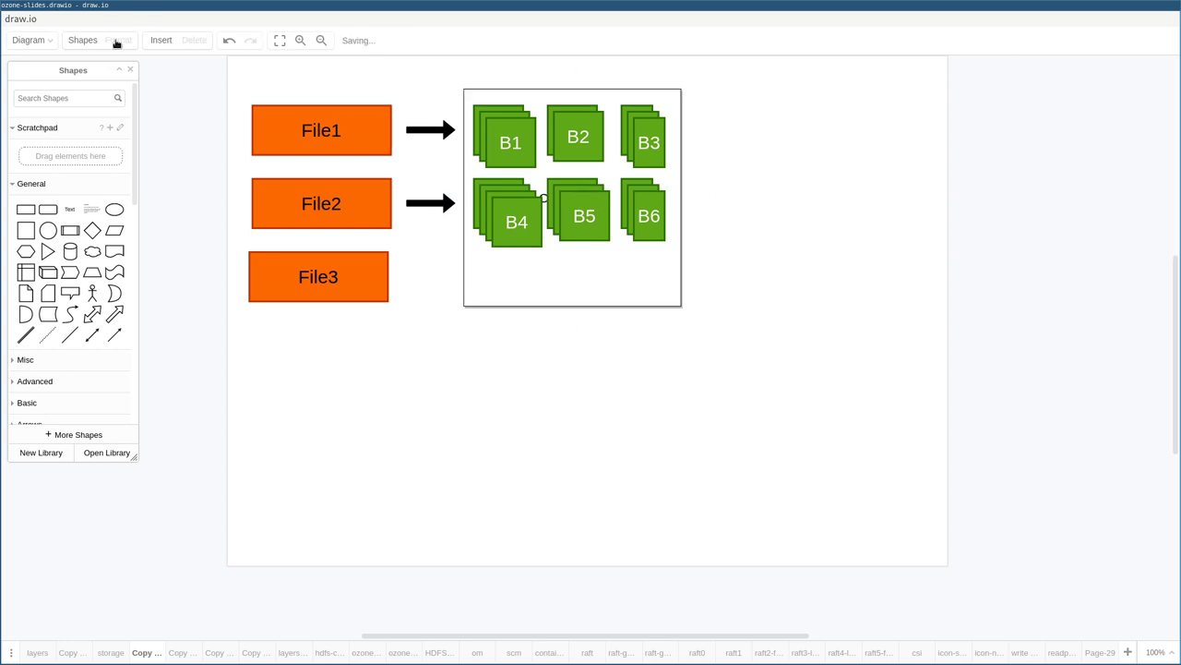
# Step: Align the Container 1 label to the bottom and resize the container around its blocks
pyautogui.click(118, 40)
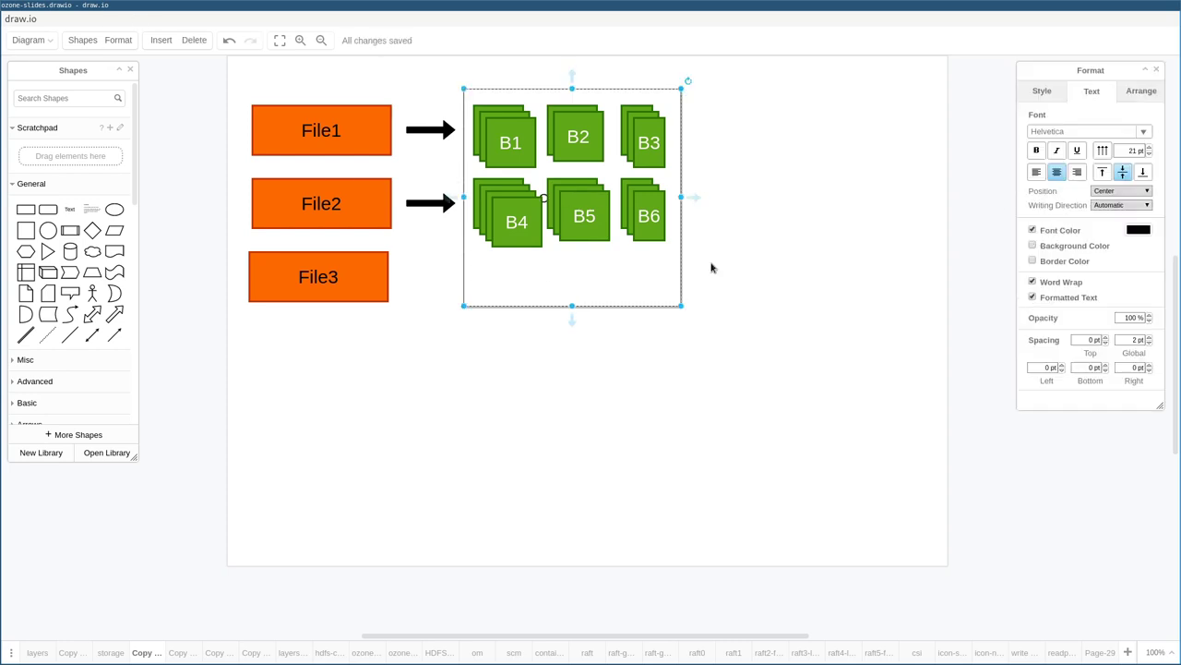
pyautogui.click(1129, 91)
pyautogui.click(1093, 92)
pyautogui.click(1142, 172)
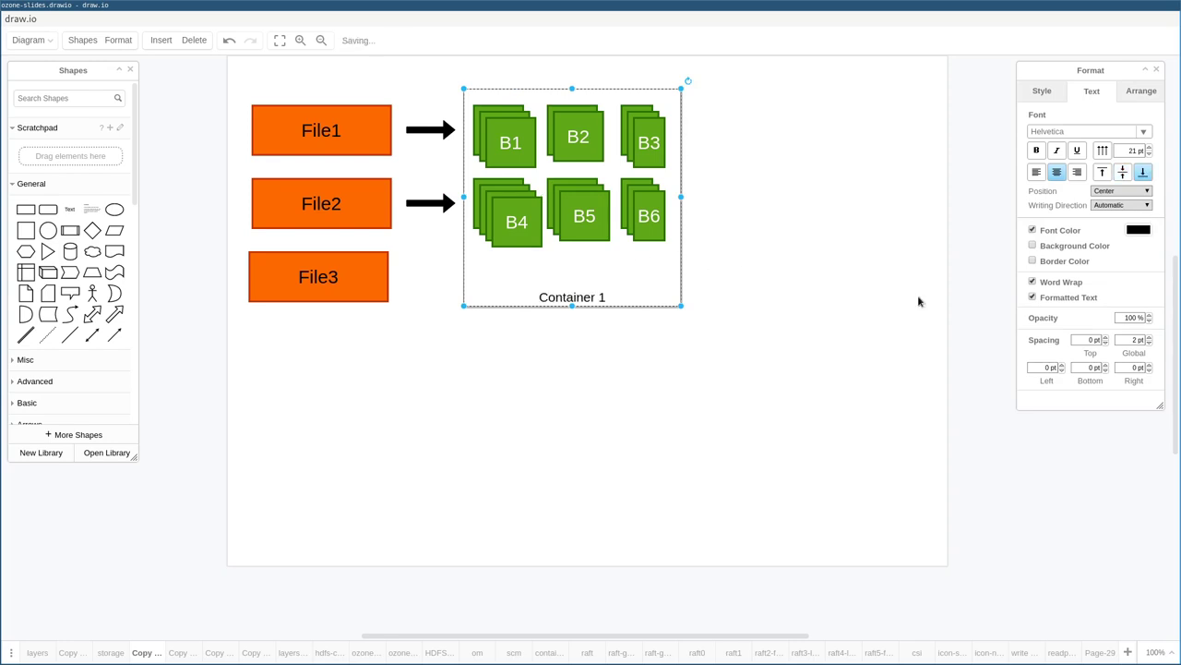
pyautogui.click(759, 334)
pyautogui.click(619, 283)
pyautogui.moveTo(622, 302)
pyautogui.mouseDown()
pyautogui.moveTo(618, 286)
pyautogui.moveTo(627, 307)
pyautogui.mouseUp()
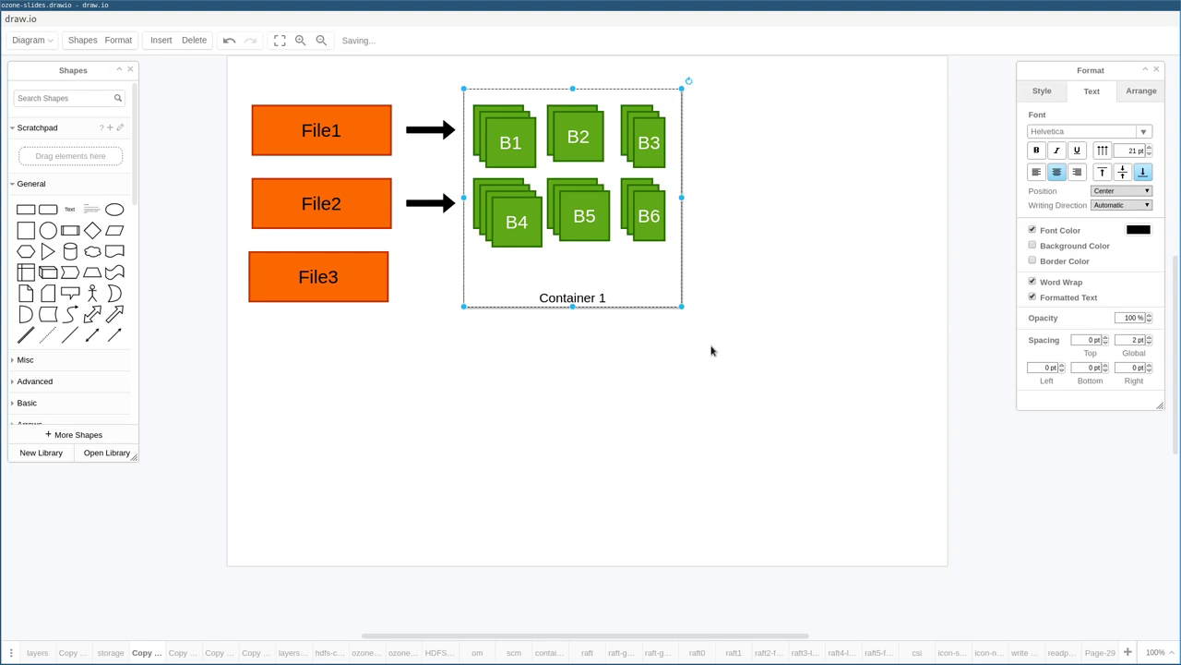
# Step: Delete the extra layers of B4, B5 and B6 and move B4 into their row
pyautogui.click(534, 231)
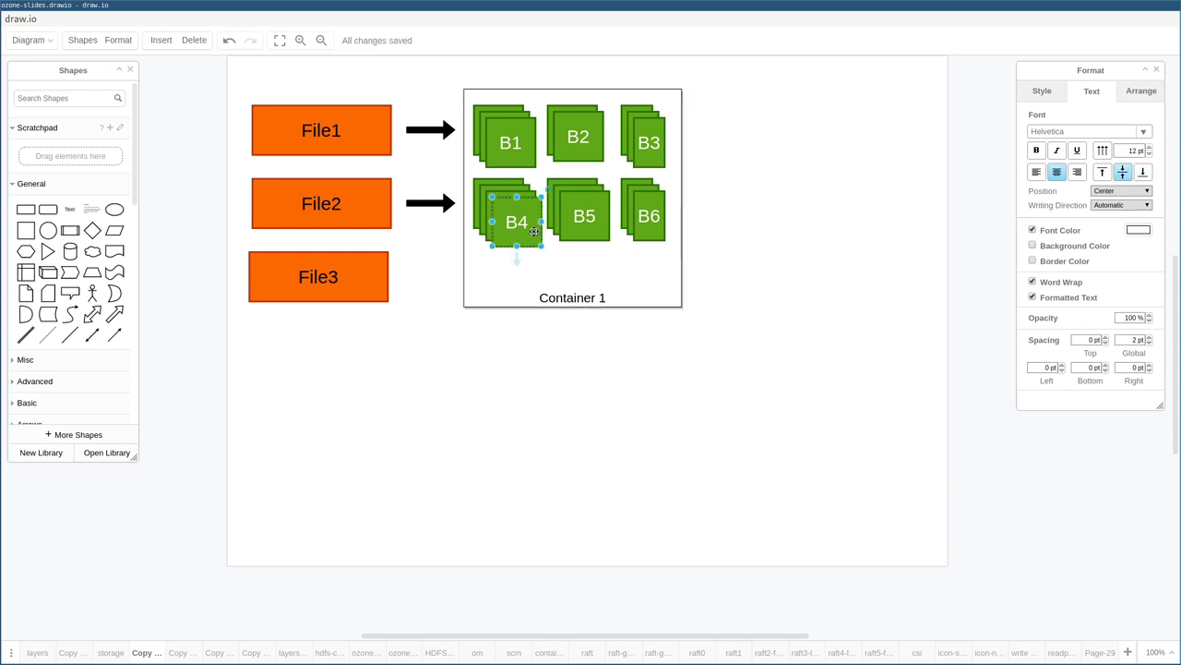
pyautogui.moveTo(533, 232); pyautogui.dragTo(532, 273)
pyautogui.click(511, 213)
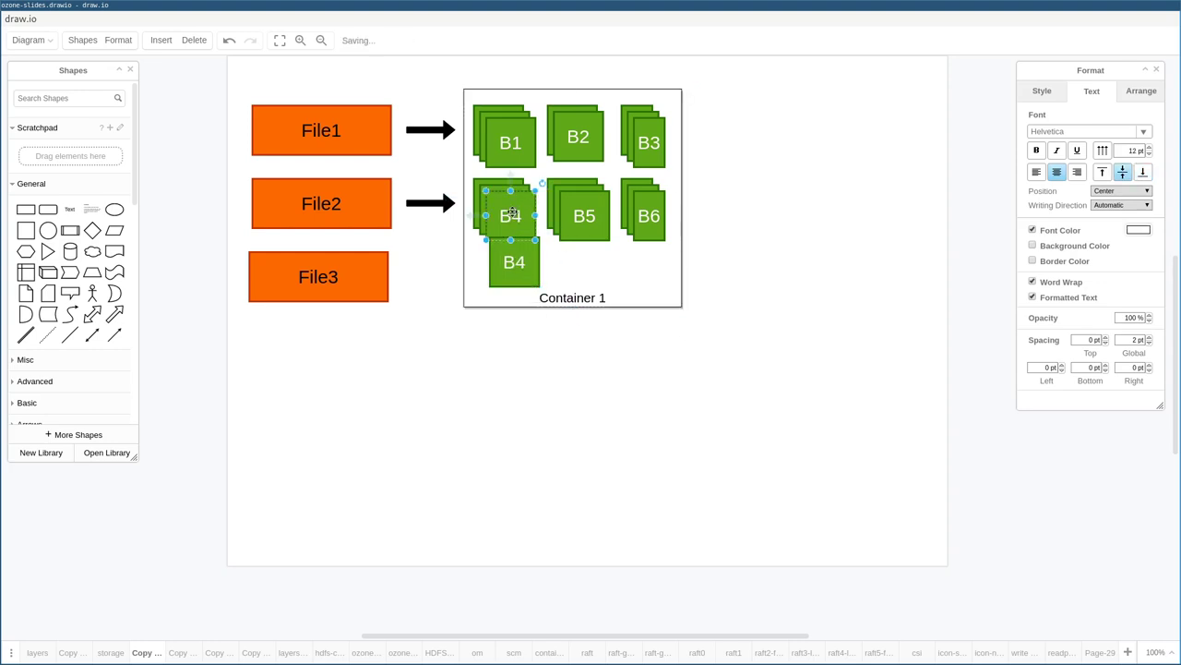
pyautogui.press('Delete')
pyautogui.click(510, 213)
pyautogui.press('Delete')
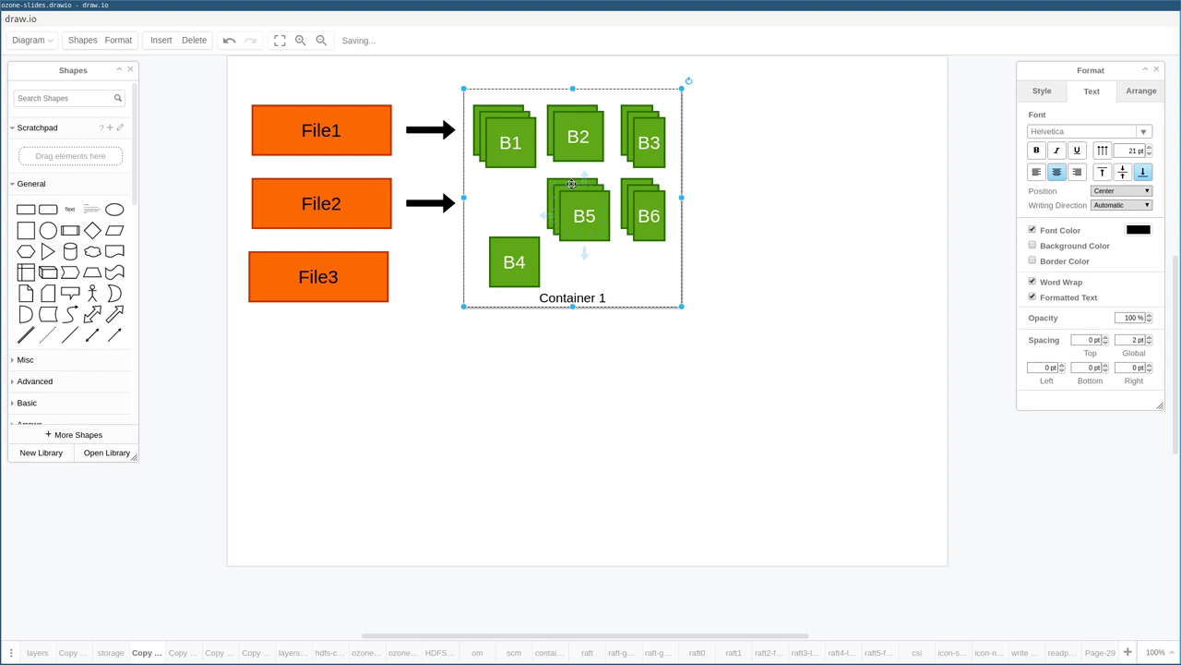
pyautogui.moveTo(573, 184); pyautogui.dragTo(640, 181)
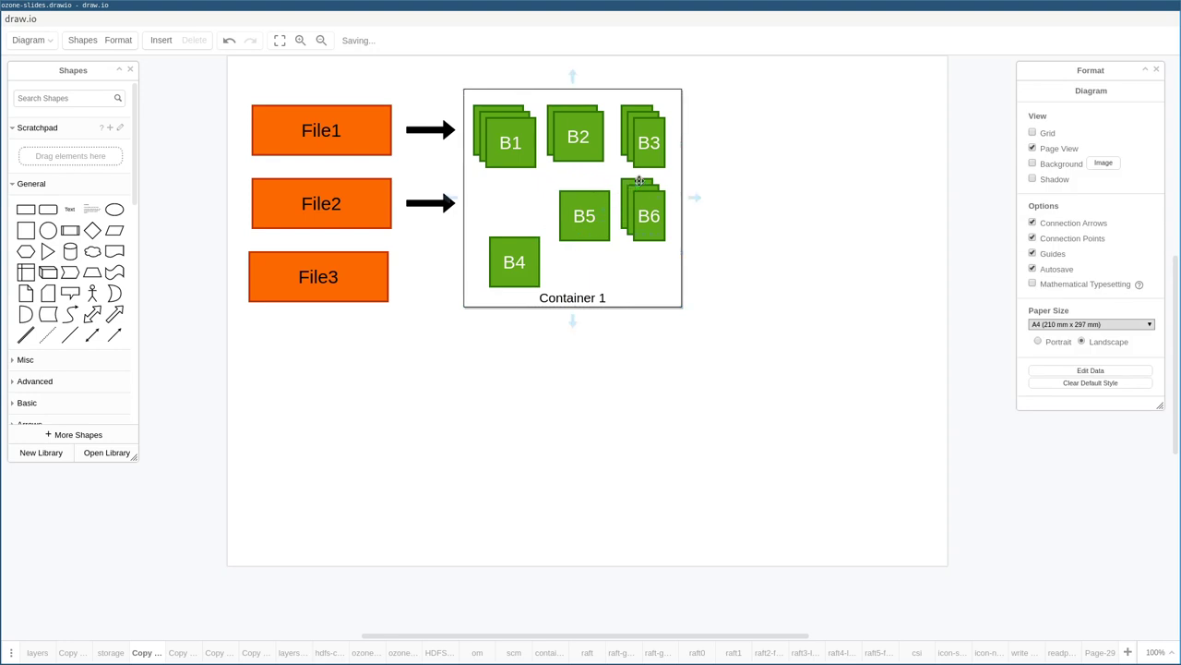
pyautogui.press('Delete')
pyautogui.click(640, 181)
pyautogui.press('Delete')
pyautogui.moveTo(511, 261); pyautogui.dragTo(510, 213)
# Step: Delete the extra B1 and B2 layers and align B3 and B6 with their rows
pyautogui.click(509, 139)
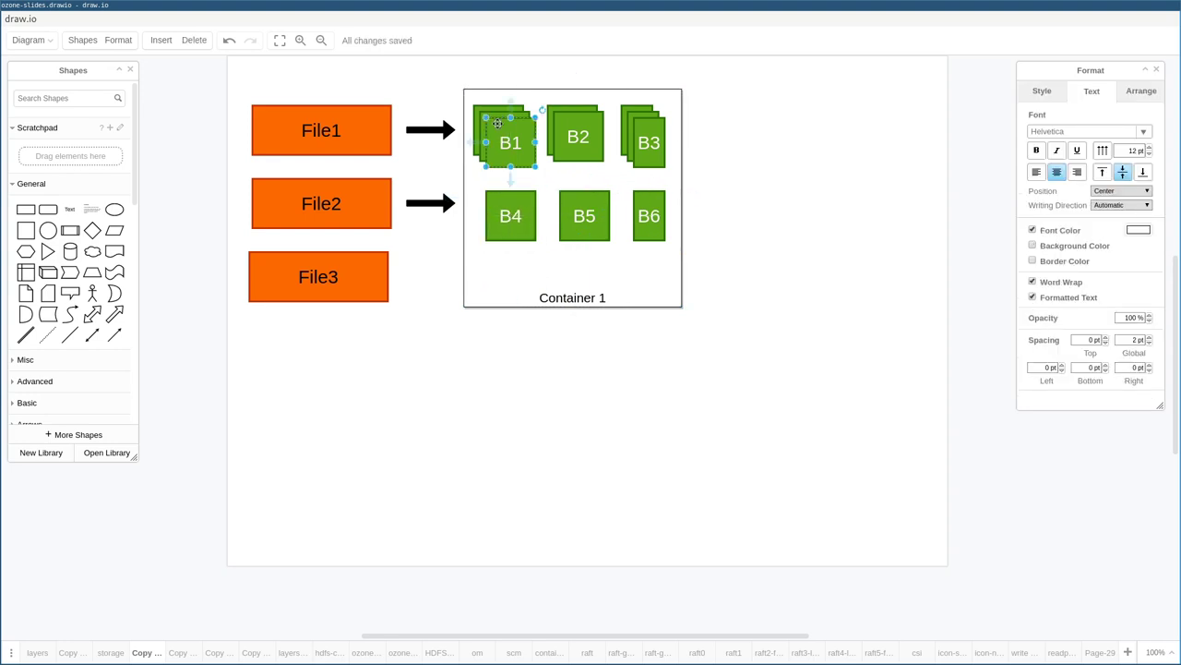
pyautogui.press('Delete')
pyautogui.click(499, 125)
pyautogui.press('Delete')
pyautogui.click(577, 142)
pyautogui.press('Delete')
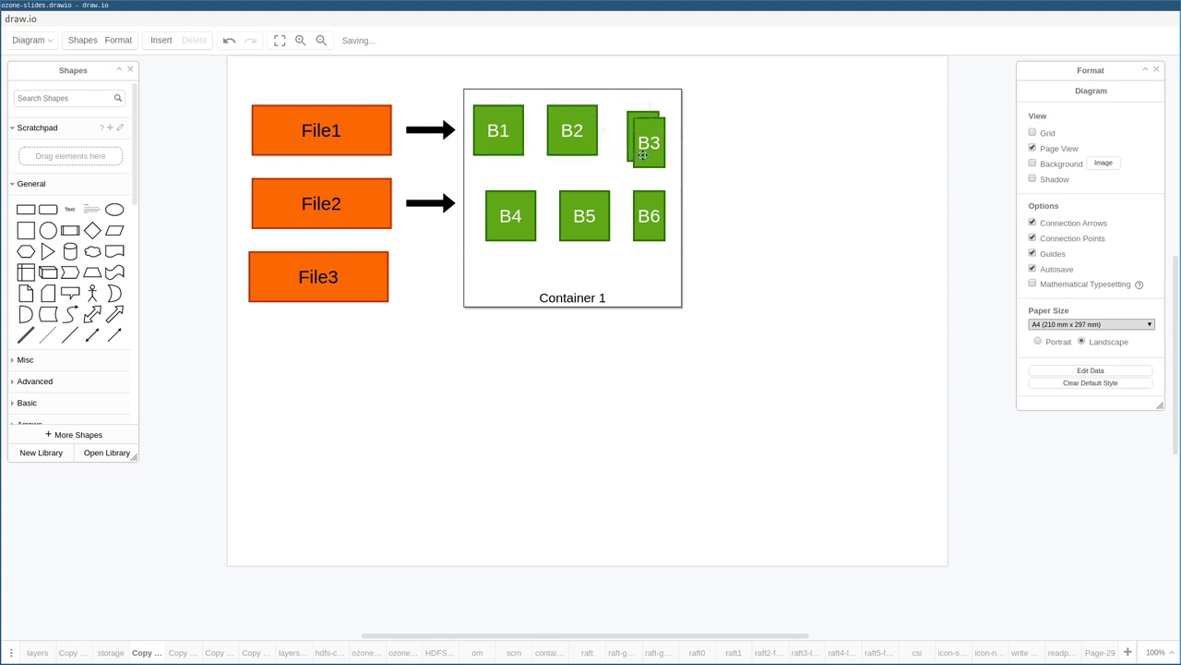
pyautogui.moveTo(643, 155); pyautogui.dragTo(631, 142)
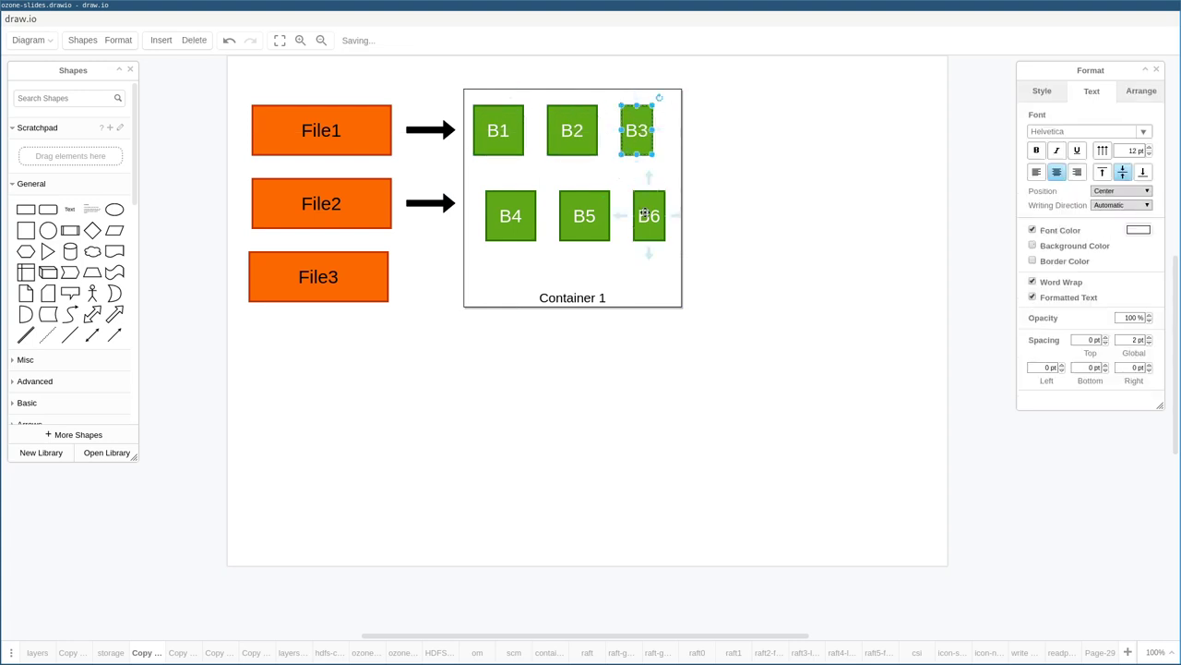
pyautogui.moveTo(644, 214); pyautogui.dragTo(633, 212)
pyautogui.click(637, 390)
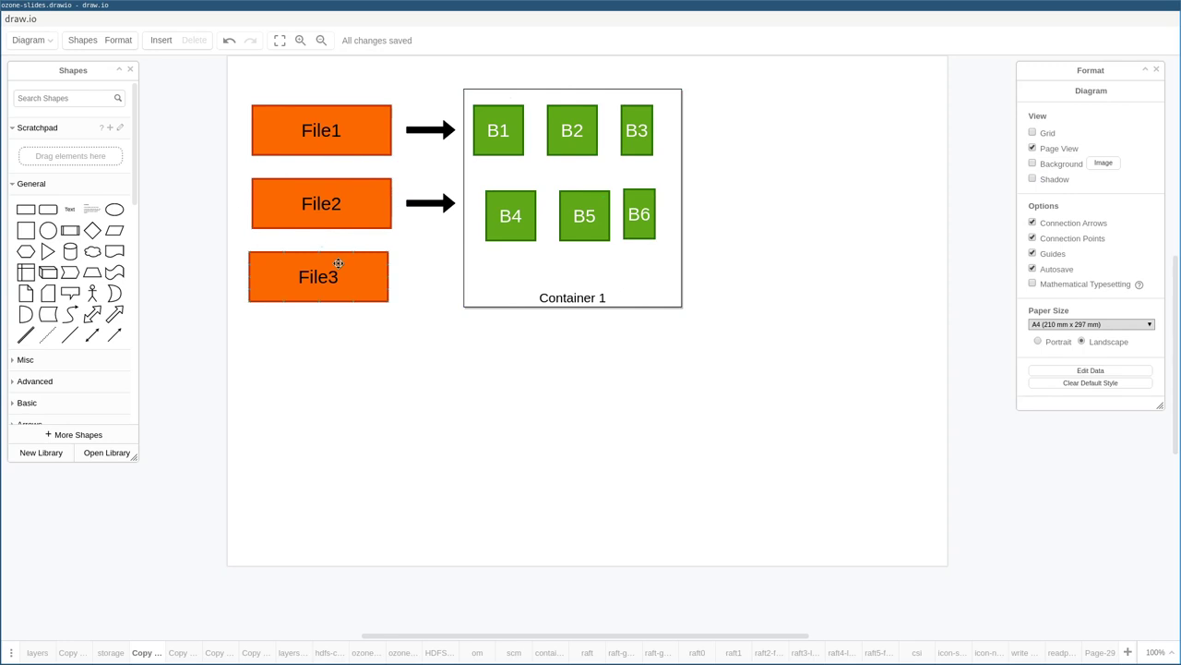
# Step: Move File3 down toward the page bottom and select Container 1 with its blocks
pyautogui.moveTo(338, 263); pyautogui.dragTo(337, 475)
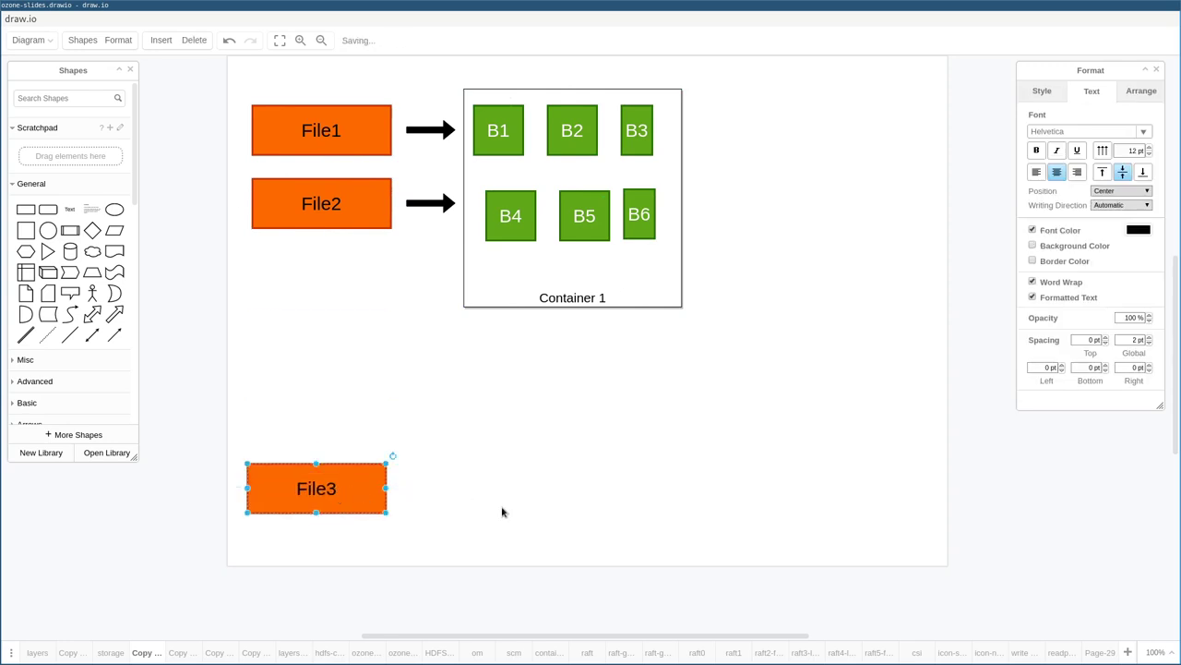
pyautogui.moveTo(450, 80); pyautogui.dragTo(726, 358)
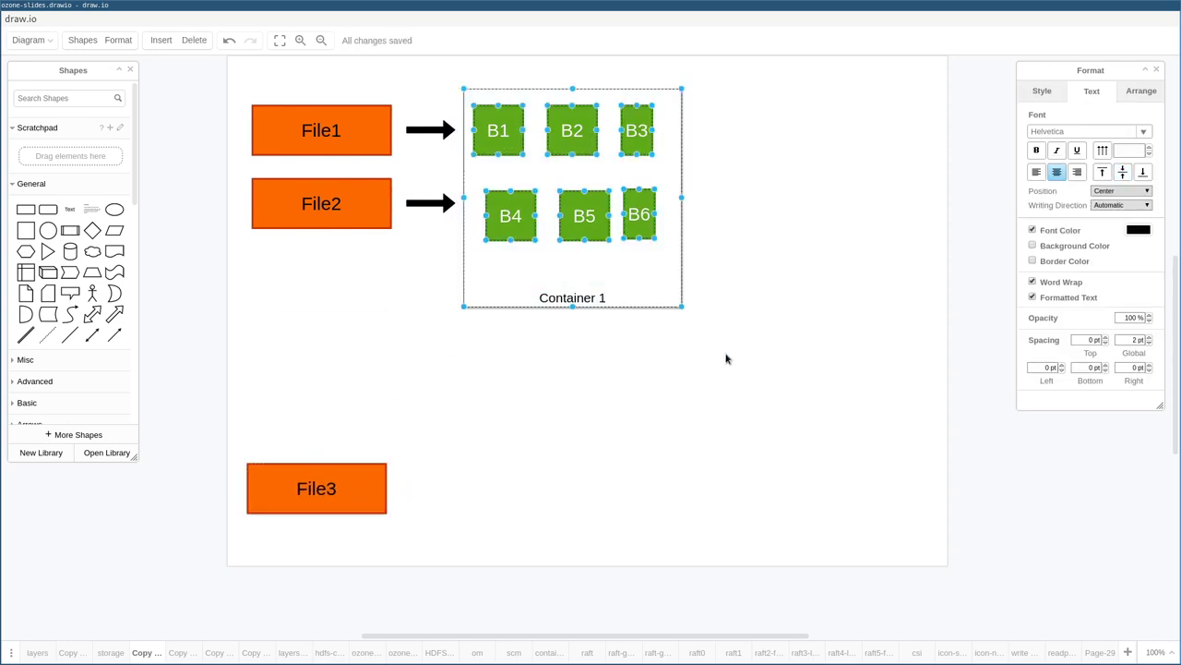
pyautogui.hotkey('ctrl', 'd')
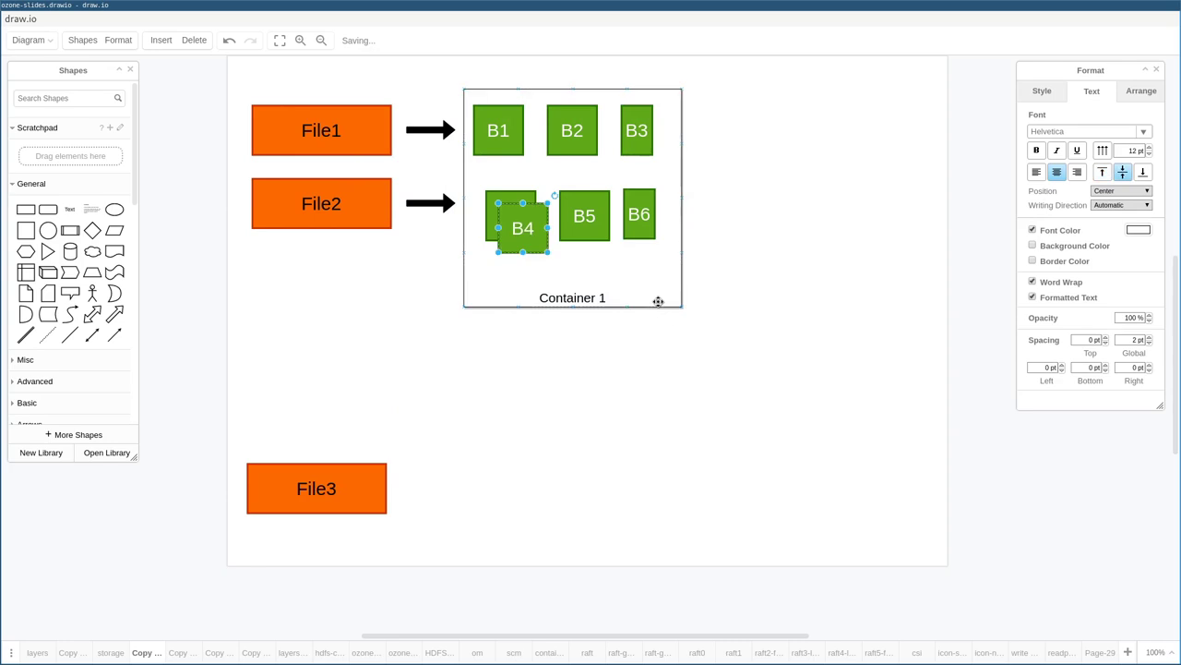
pyautogui.hotkey('ctrl', 'z')
pyautogui.click(659, 300)
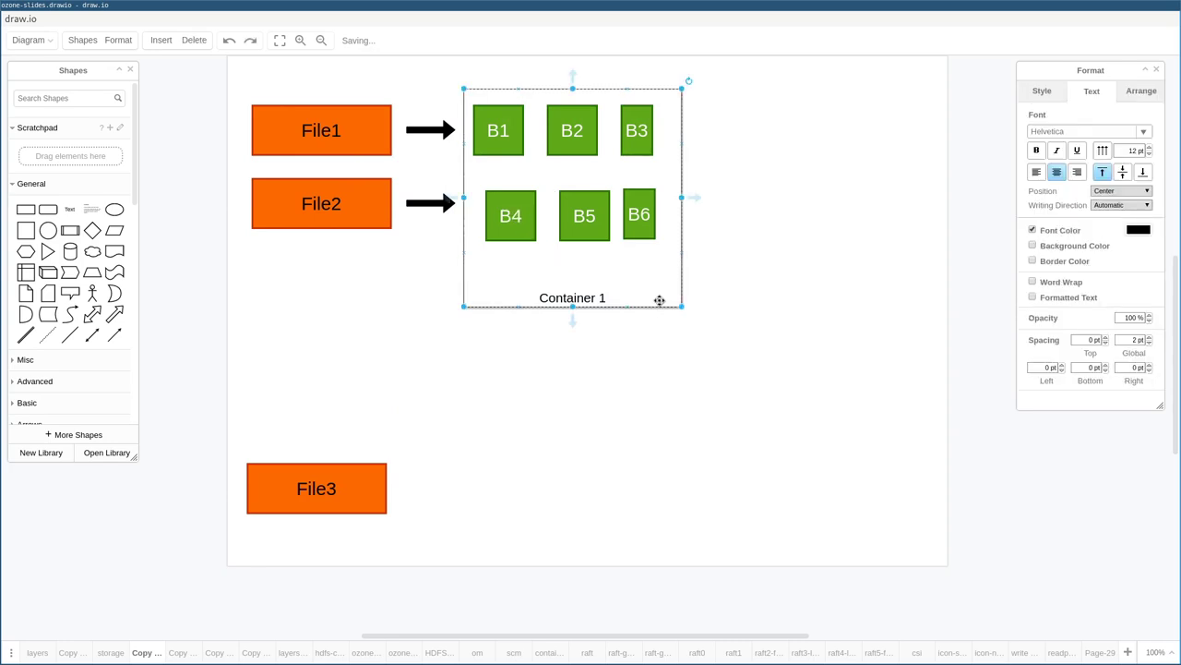
# Step: Drag-copy Container 1 with B1–B6 and set the copy slightly down-right over the original
pyautogui.moveTo(657, 274); pyautogui.dragTo(676, 508)
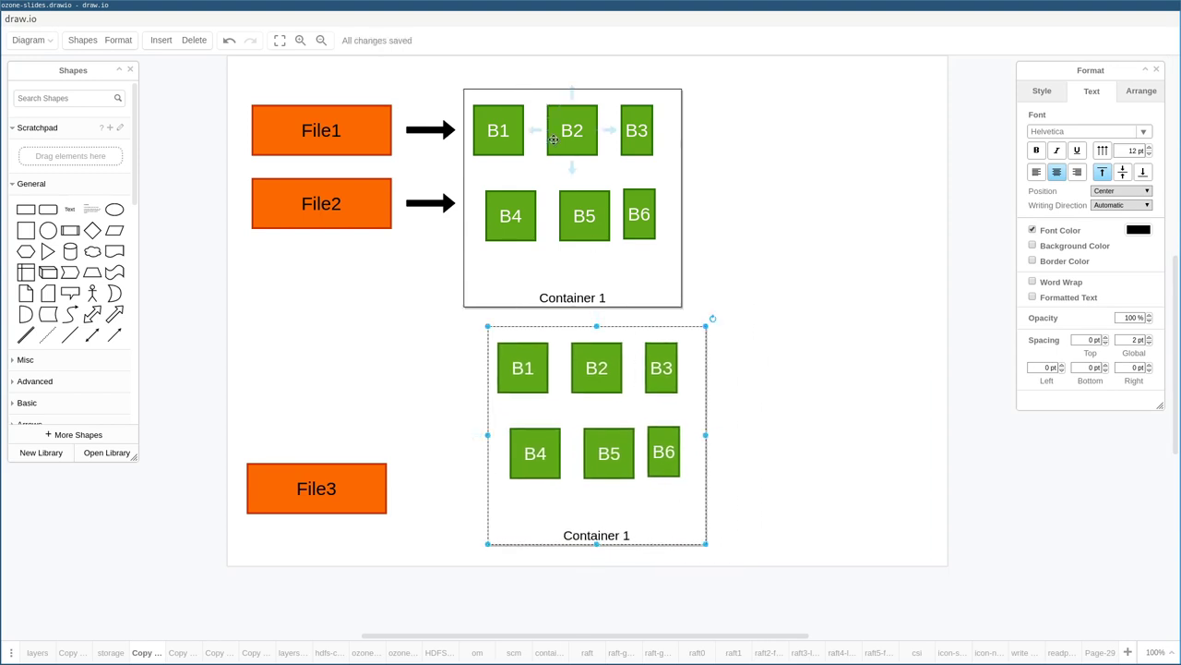
pyautogui.moveTo(625, 417); pyautogui.dragTo(614, 199)
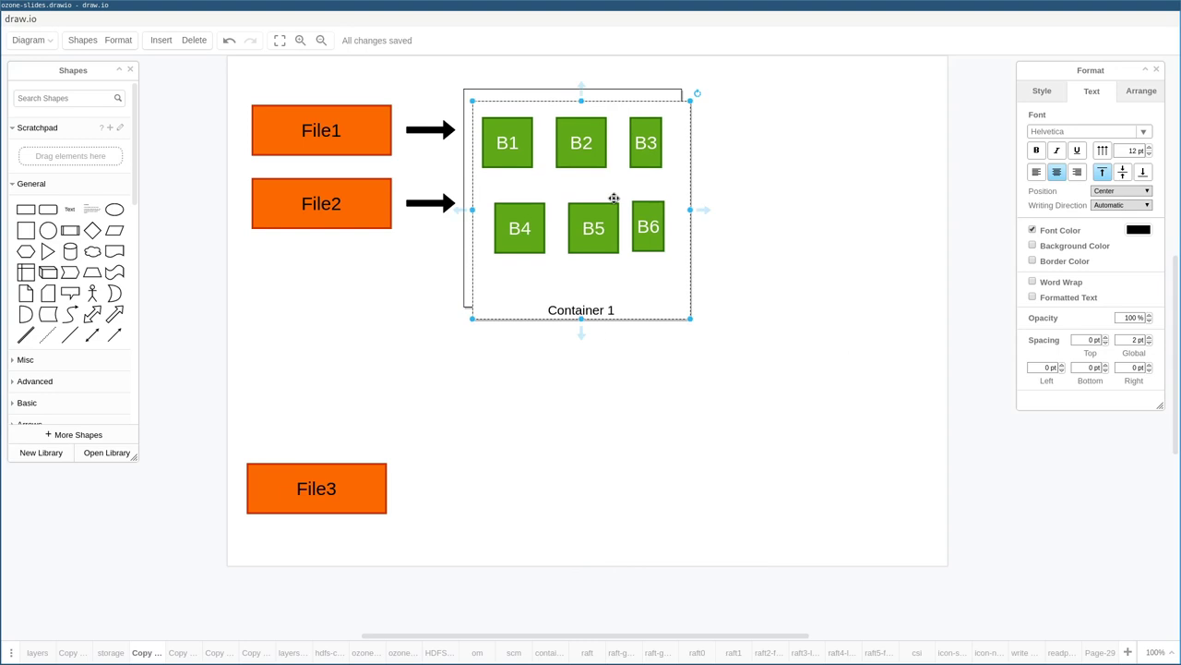
pyautogui.moveTo(614, 198); pyautogui.dragTo(618, 229)
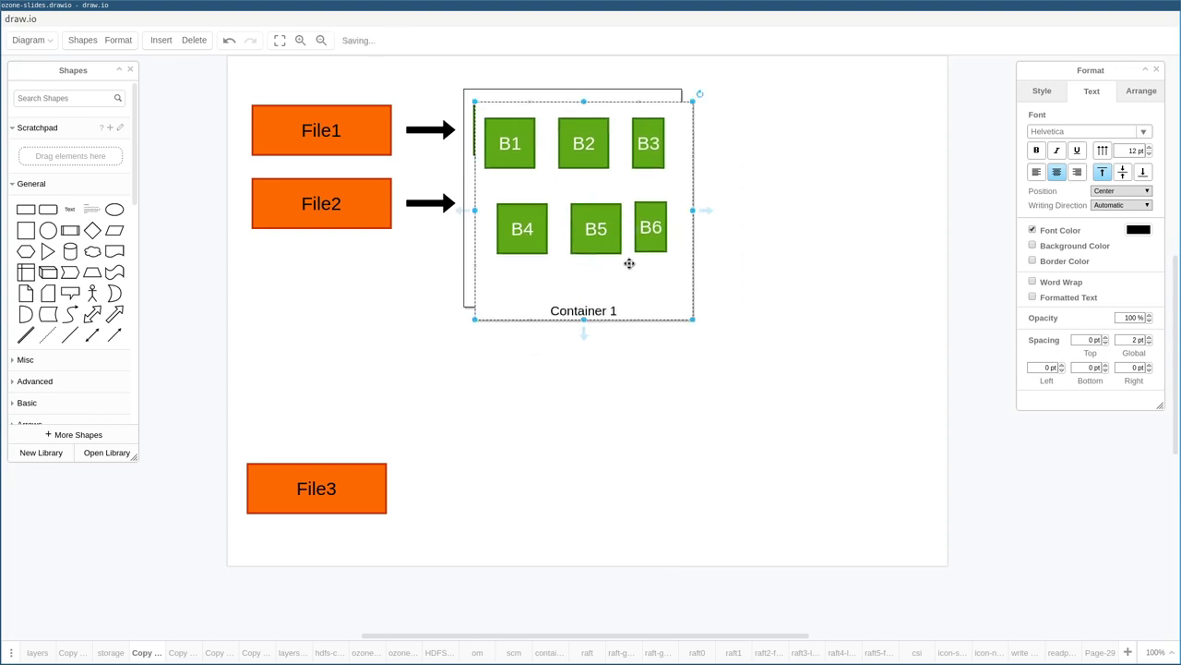
pyautogui.moveTo(628, 295); pyautogui.dragTo(657, 313)
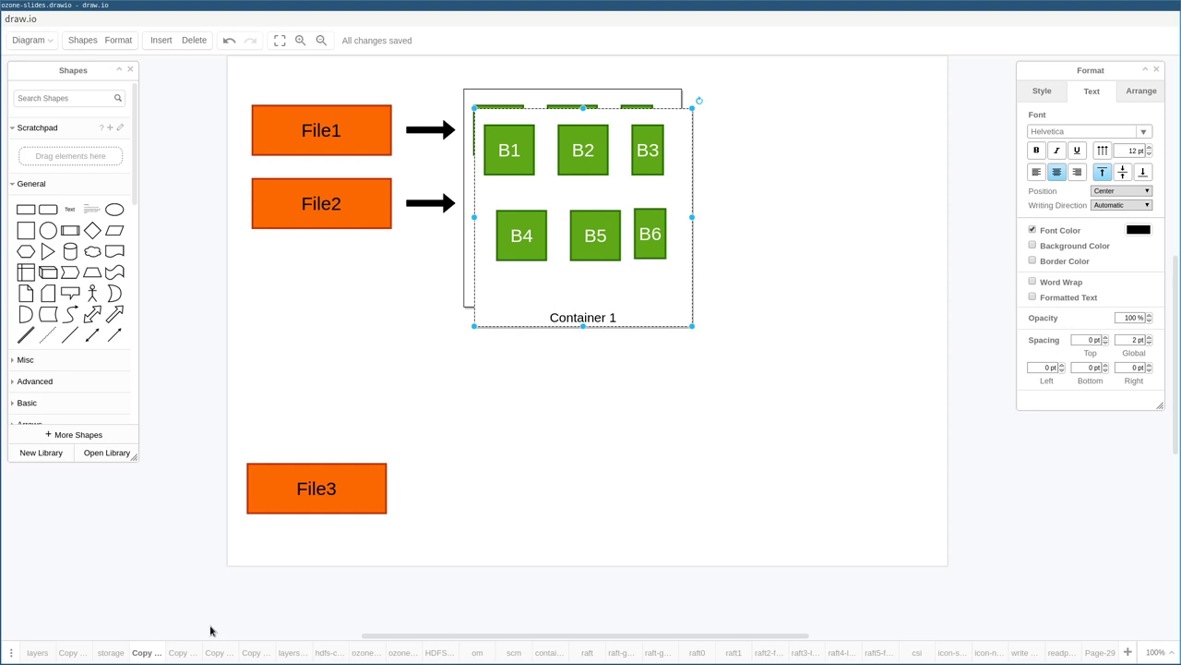
# Step: On the next page, copy the Container 1 box to its right
pyautogui.click(180, 652)
pyautogui.click(390, 151)
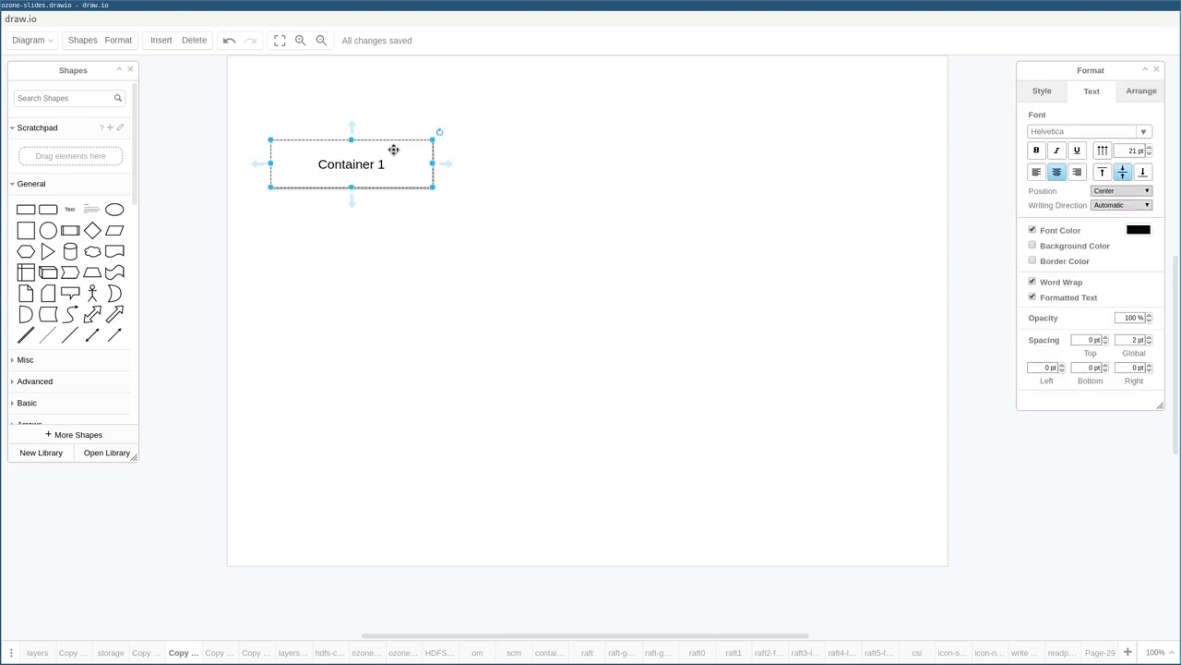
pyautogui.moveTo(378, 169); pyautogui.dragTo(632, 170)
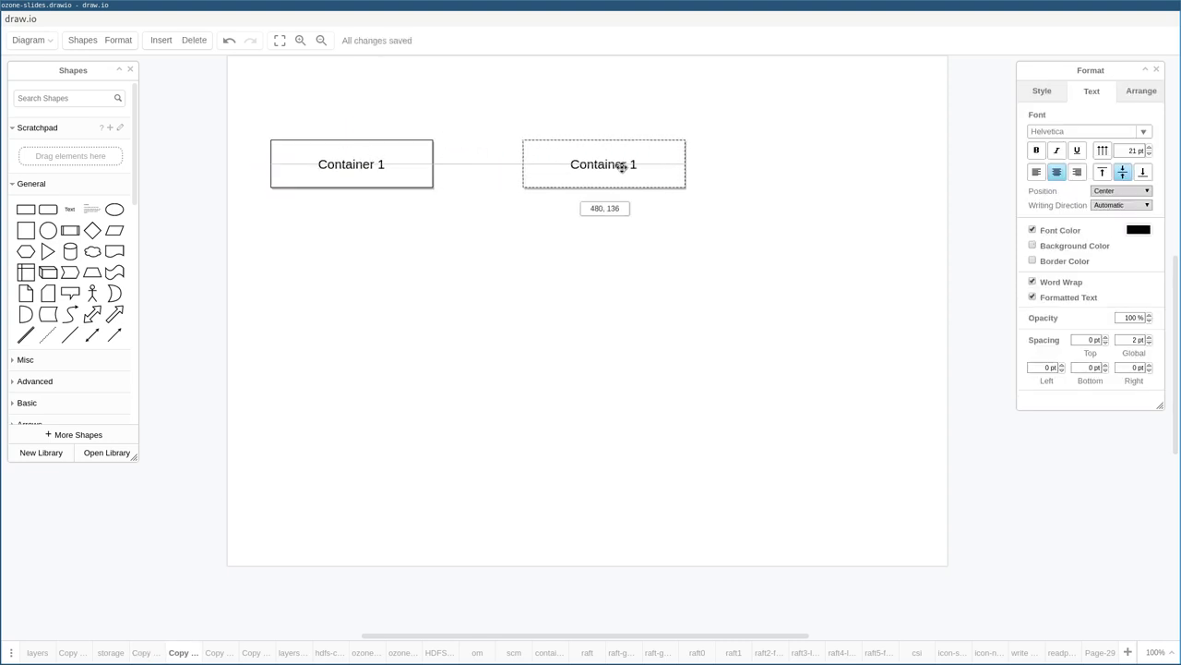
pyautogui.click(230, 290)
# Step: Insert an arrow pointing from the left Container 1 box to the right one
pyautogui.click(115, 313)
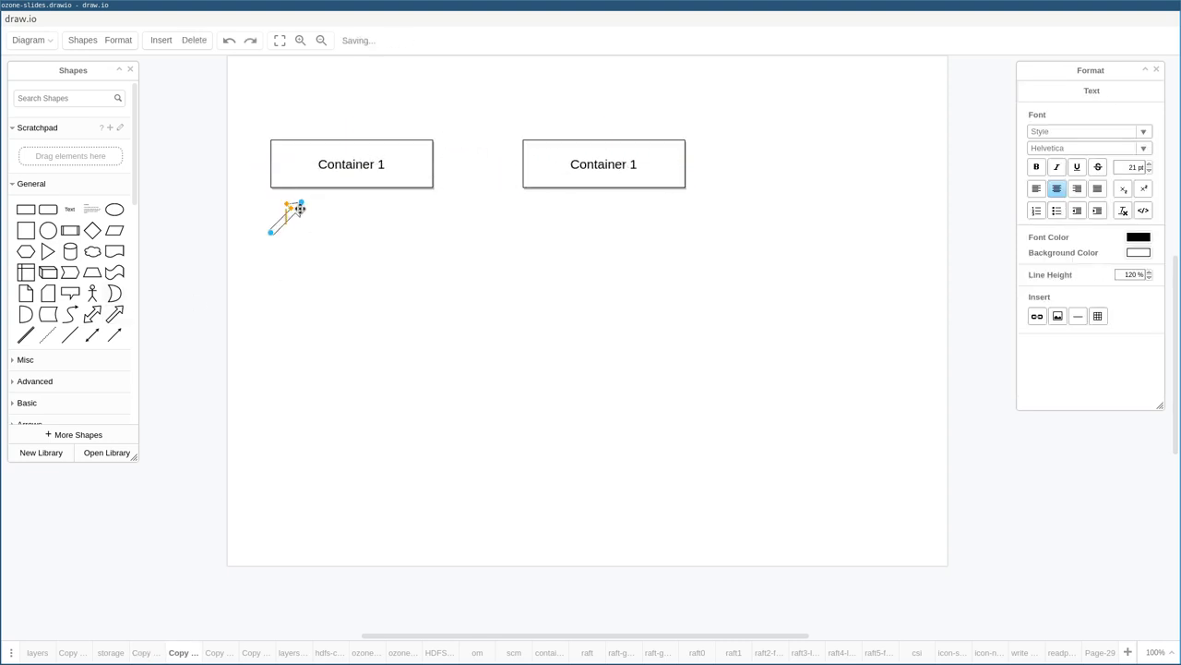
pyautogui.moveTo(300, 202); pyautogui.dragTo(504, 163)
pyautogui.moveTo(429, 165); pyautogui.dragTo(434, 164)
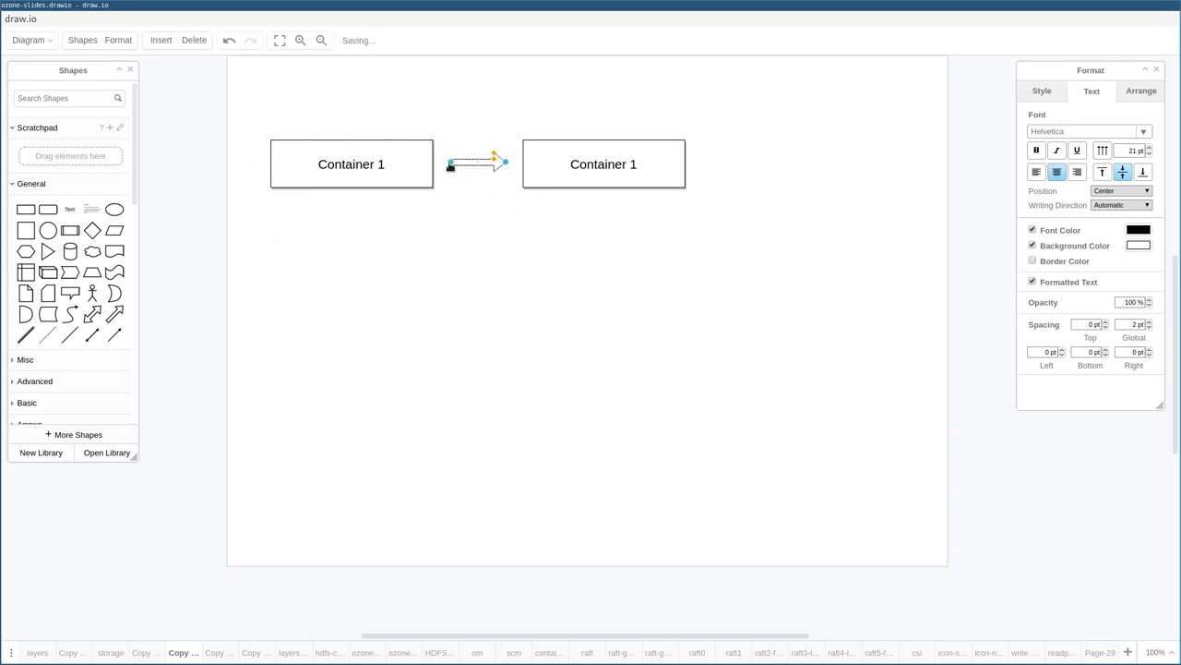
# Step: Add a second line '(open -- RATIS)' to the left box's label
pyautogui.doubleClick(372, 162)
pyautogui.press('End')
pyautogui.press('Return')
pyautogui.write('(open')
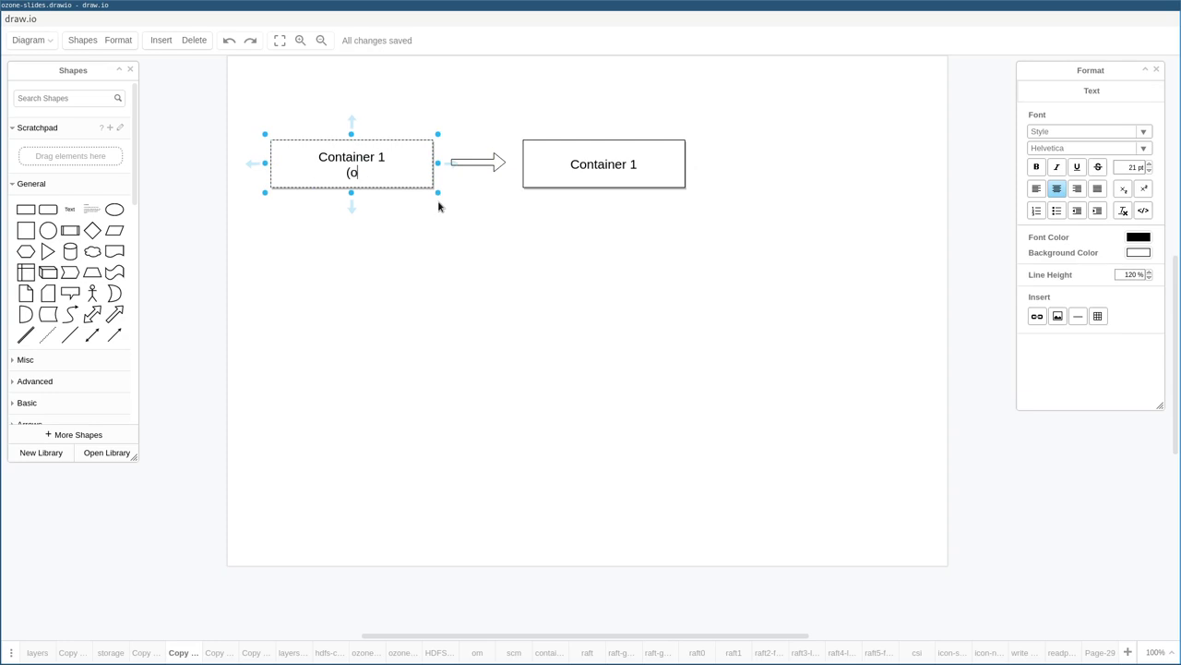
pyautogui.write('RATIS)')
# Step: Add a second line '(Closed -- copy...)' to the right box's label
pyautogui.doubleClick(600, 170)
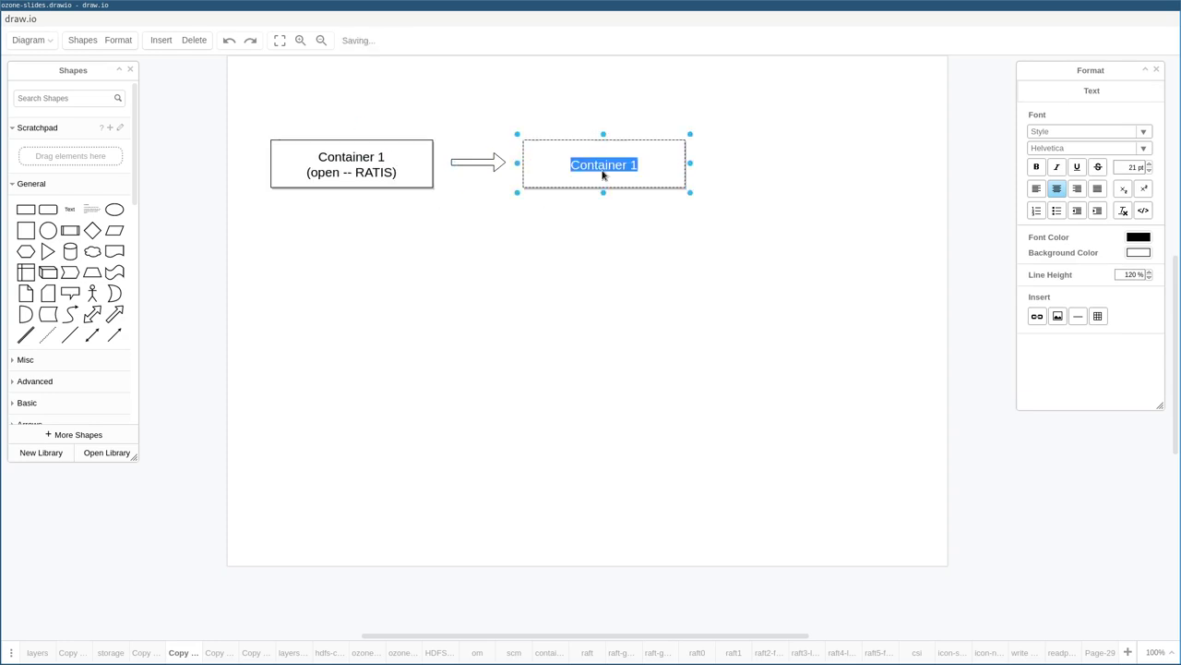
pyautogui.click(602, 175)
pyautogui.press('Return')
pyautogui.write('(Closed -- copy.')
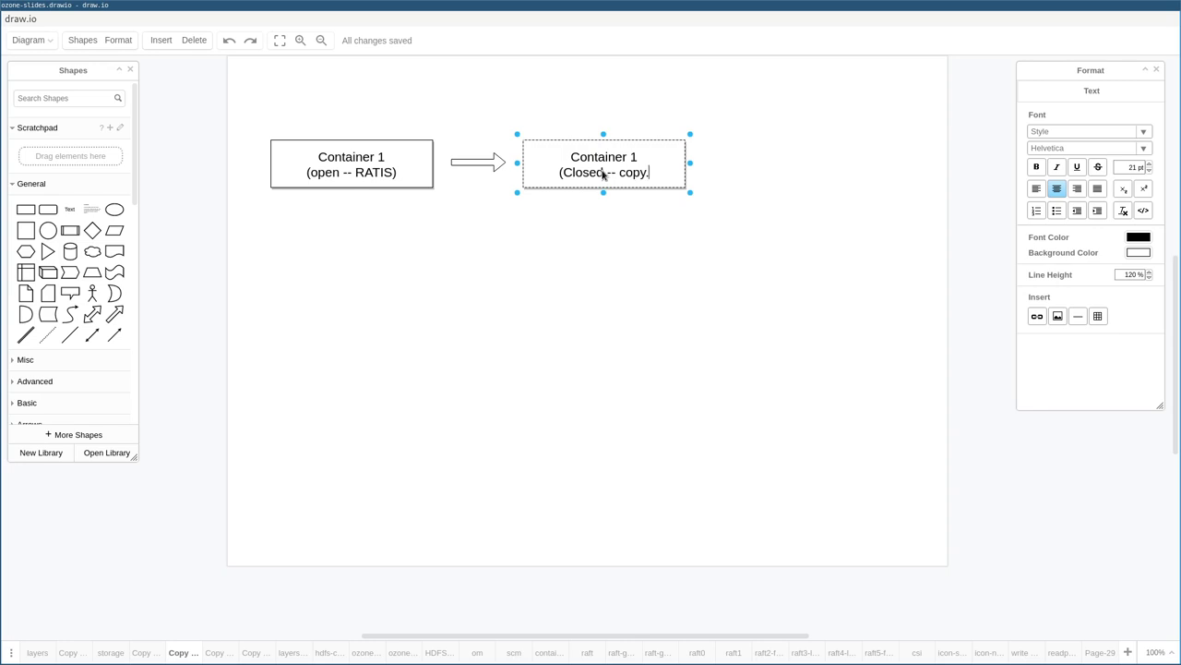
pyautogui.write('..)')
pyautogui.click(598, 284)
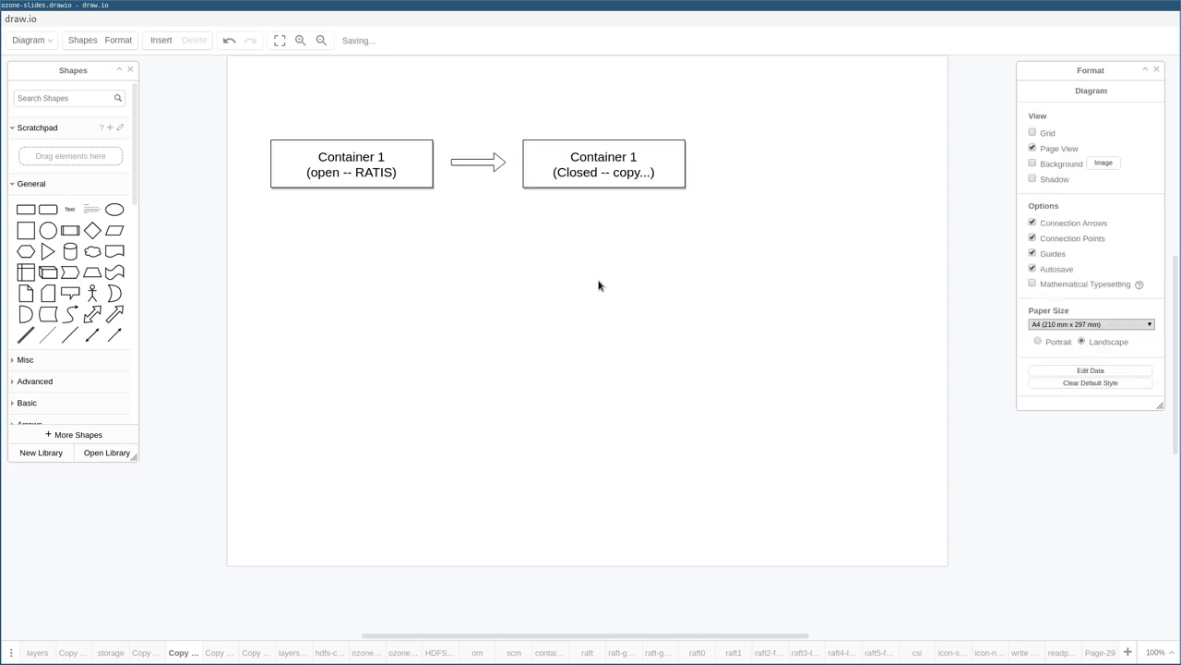